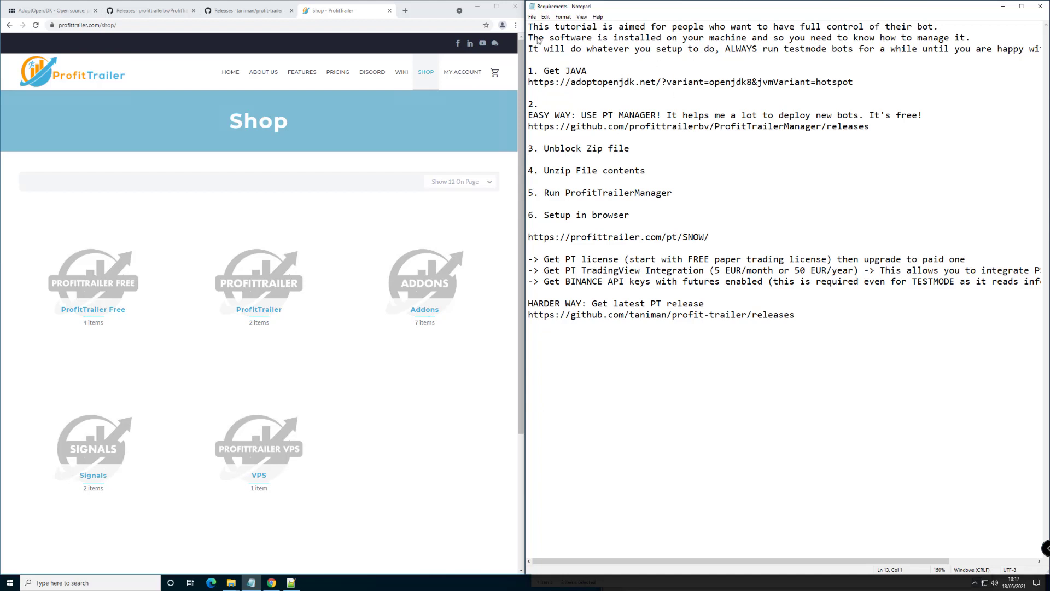
Highlight the adoptopenjdk Java link in the notes, then open the ProfitTrailer Wiki in a new tab
drag(529, 82, 884, 84)
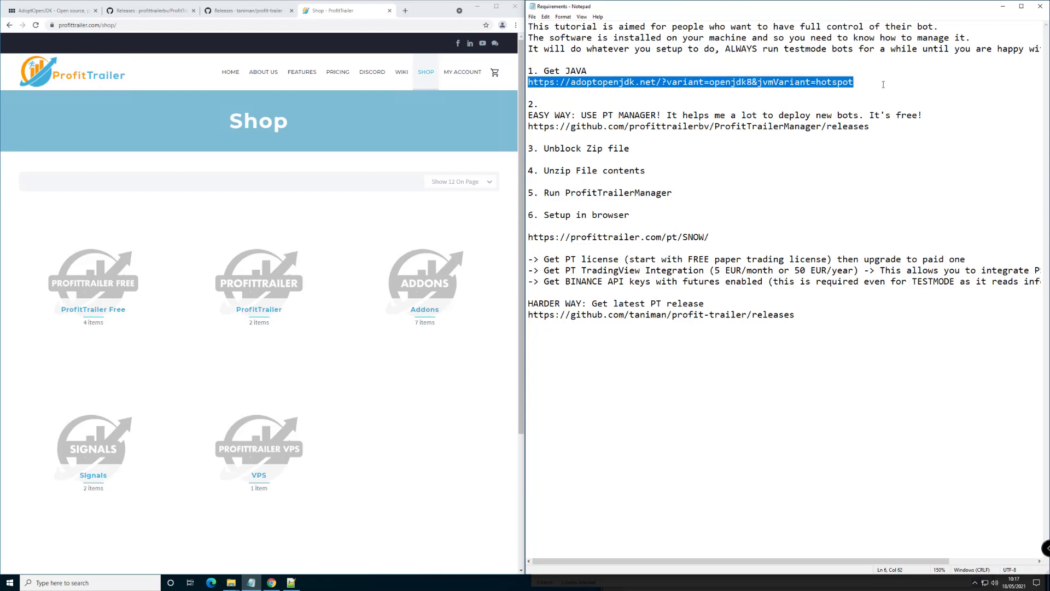
click(724, 85)
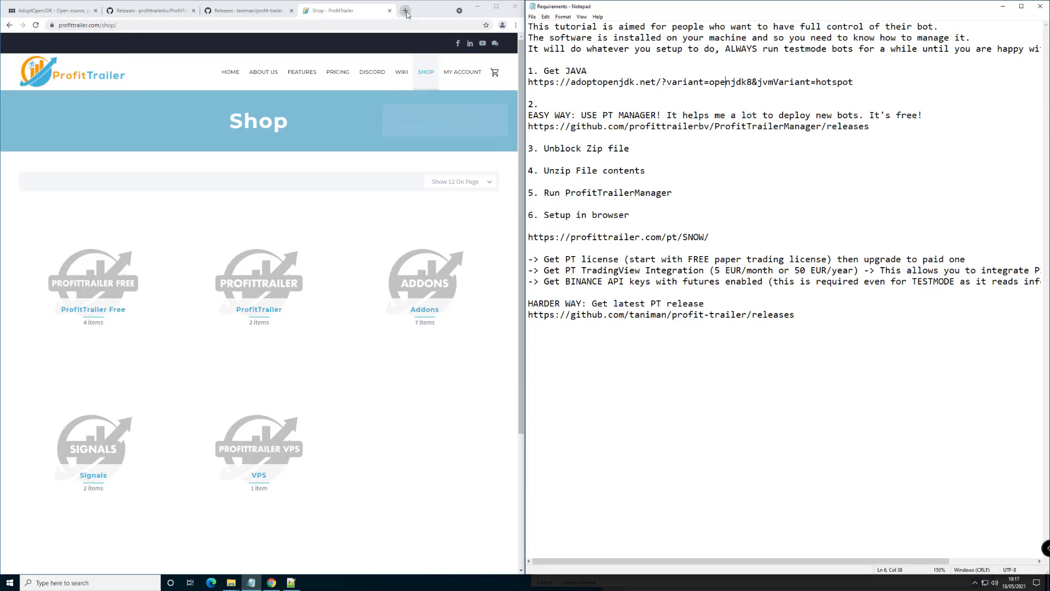
middle_click(402, 73)
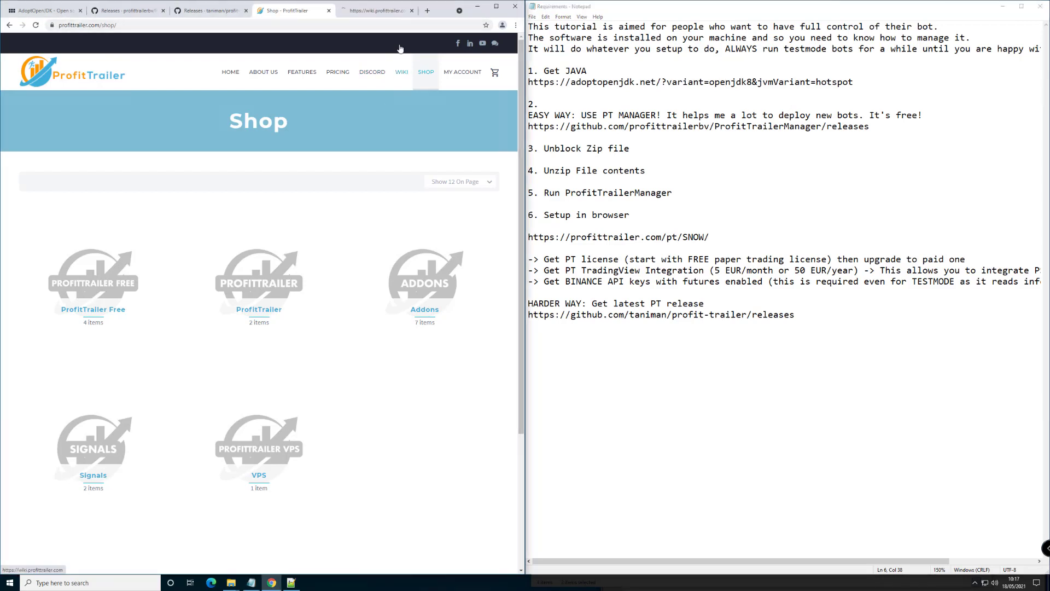
click(374, 12)
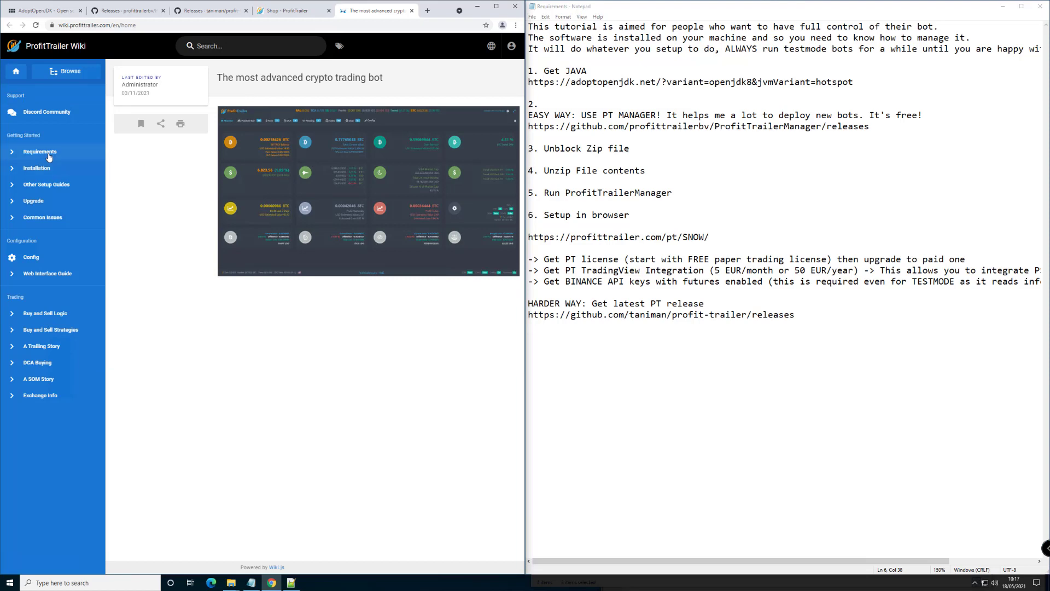
Read the wiki's Windows installation guide, then return to the AdoptOpenJDK download page
click(46, 171)
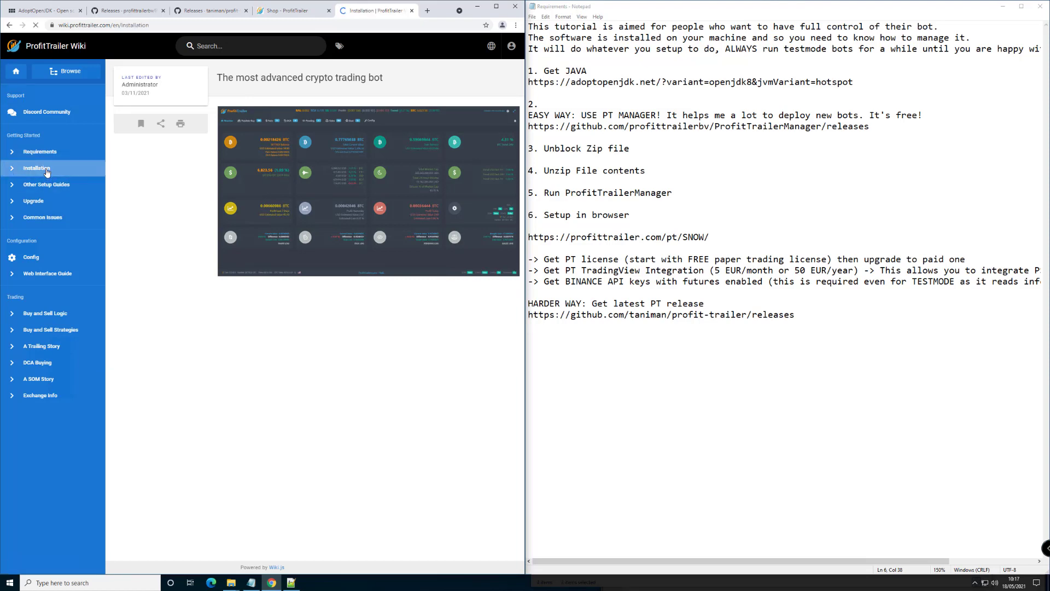
click(242, 302)
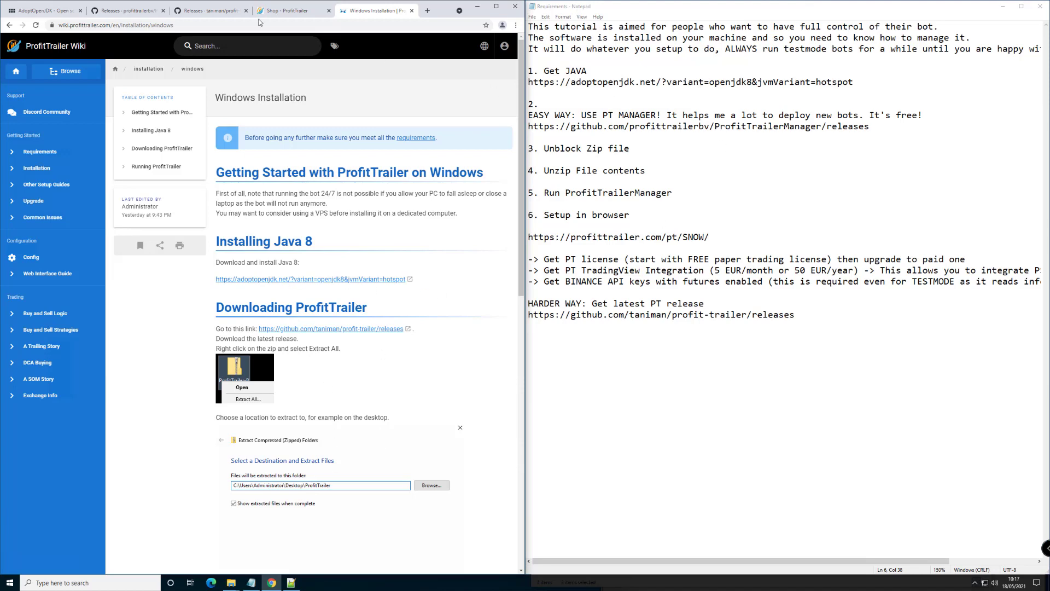
click(42, 11)
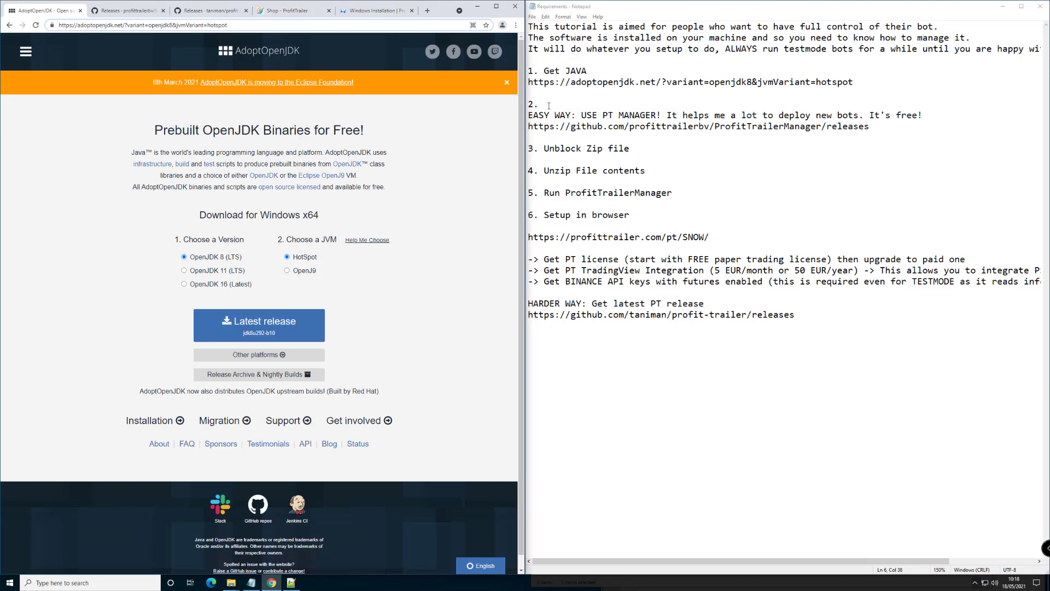
Highlight 'EASY WAY' and the GitHub releases link in the notes, then show the profit-trailer releases page
drag(528, 115, 570, 115)
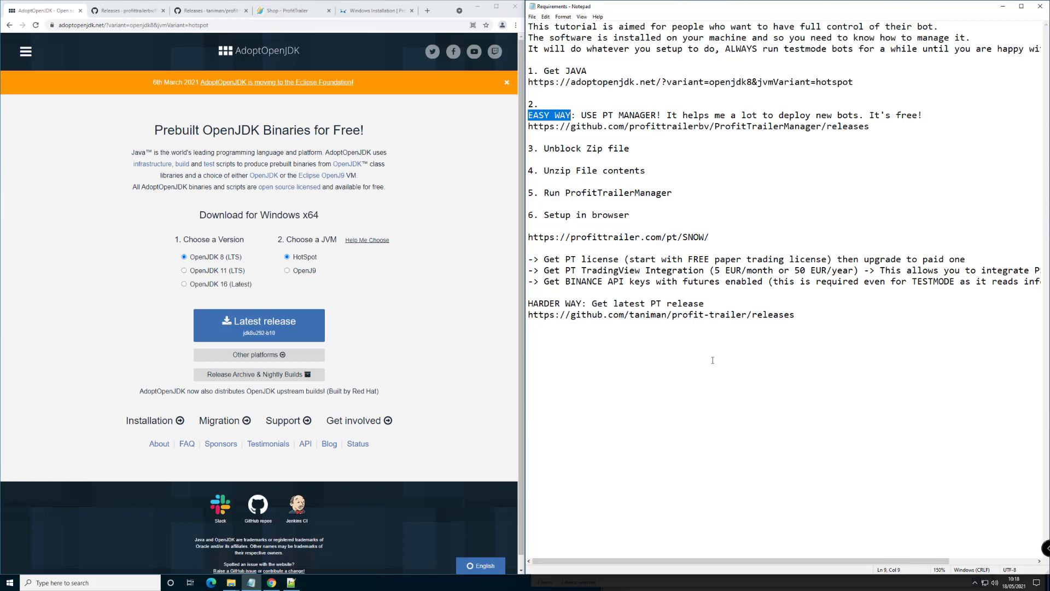
double_click(729, 315)
drag(592, 315, 796, 317)
click(195, 2)
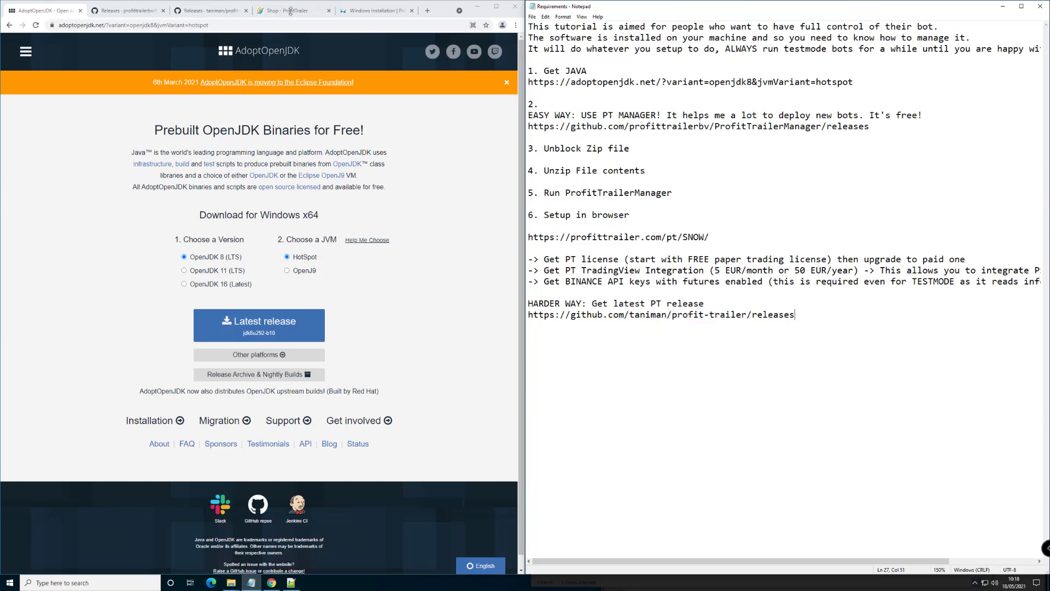
click(205, 11)
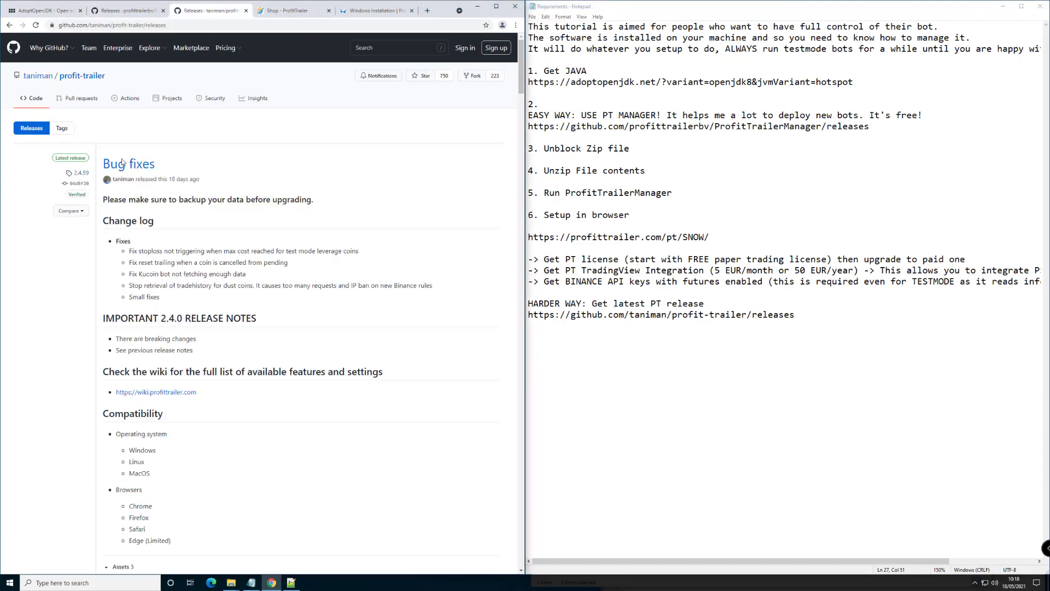
scroll(254, 408, down, 3)
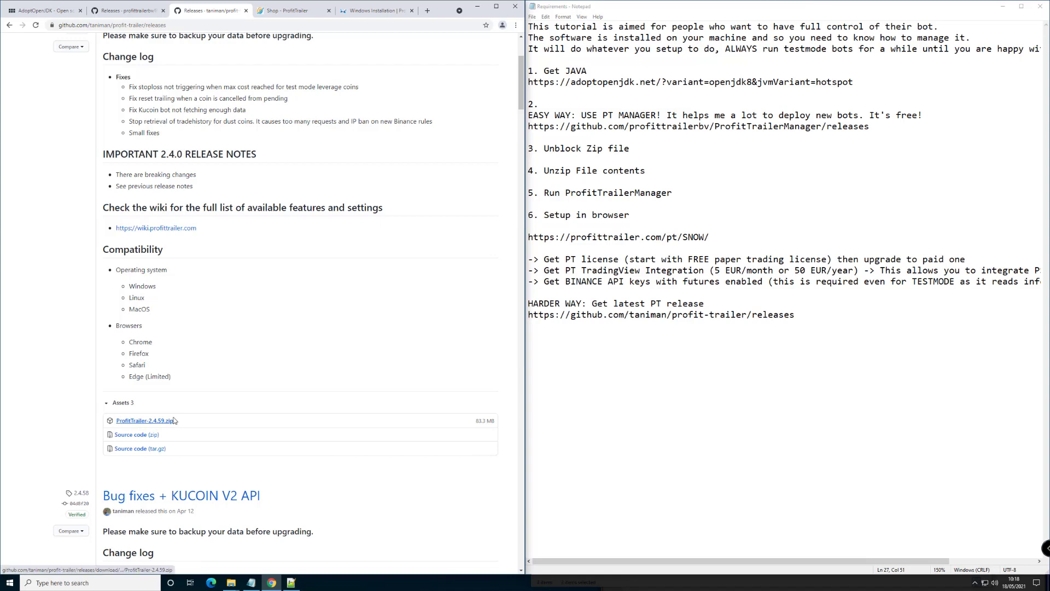
scroll(234, 335, up, 3)
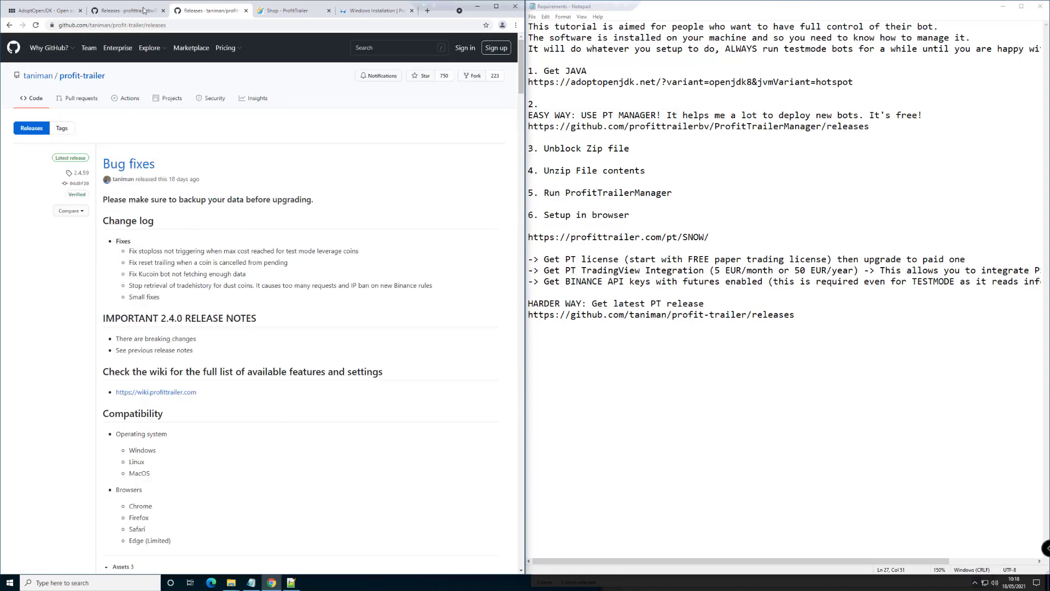
Bring up the ProfitTrailerManager releases page and look over the release notes
click(142, 11)
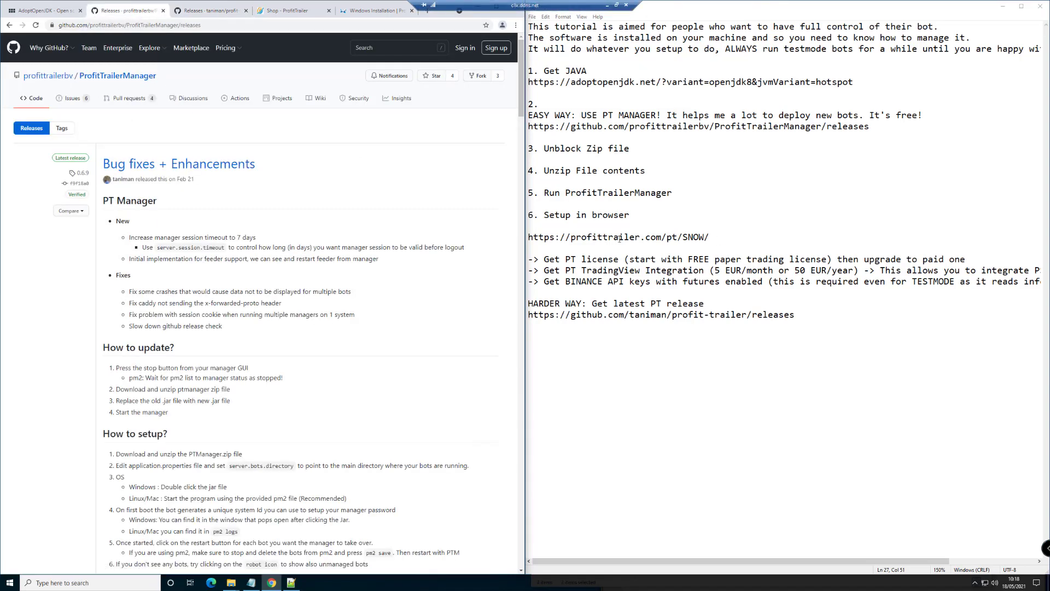
scroll(188, 280, down, 2)
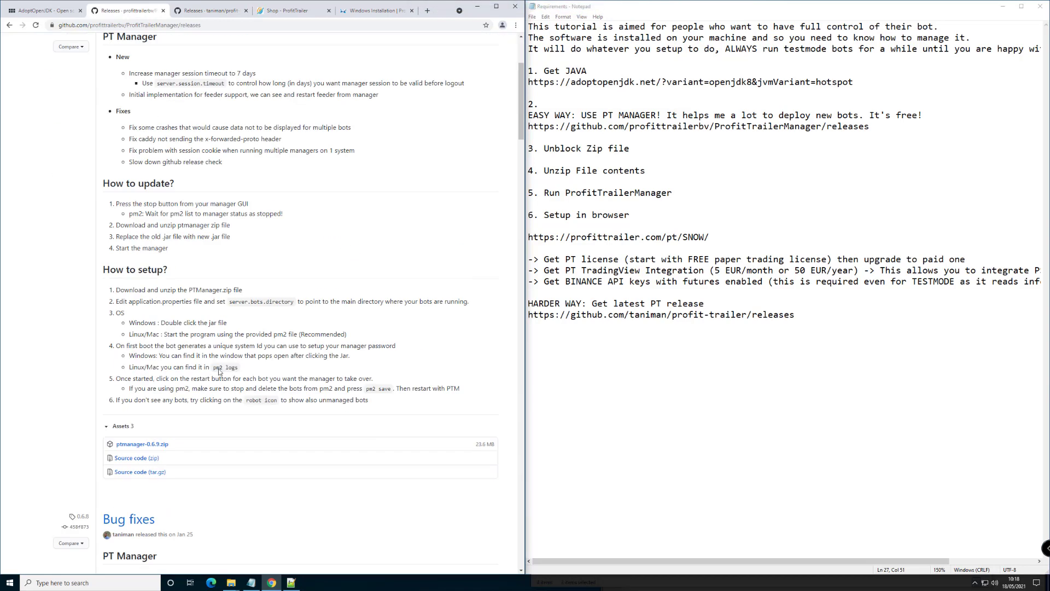
scroll(187, 280, up, 2)
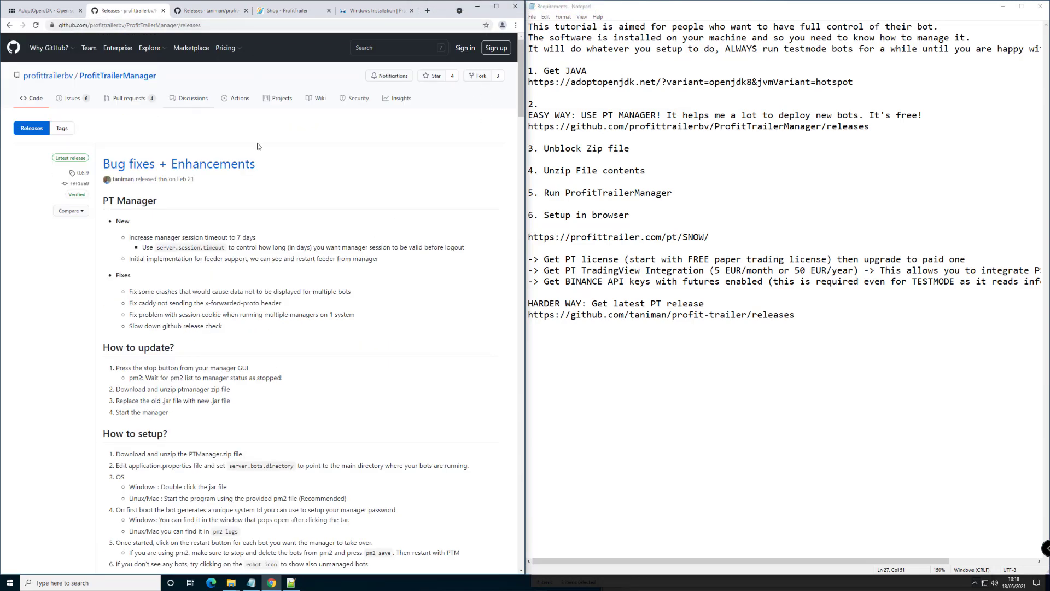
scroll(143, 364, down, 4)
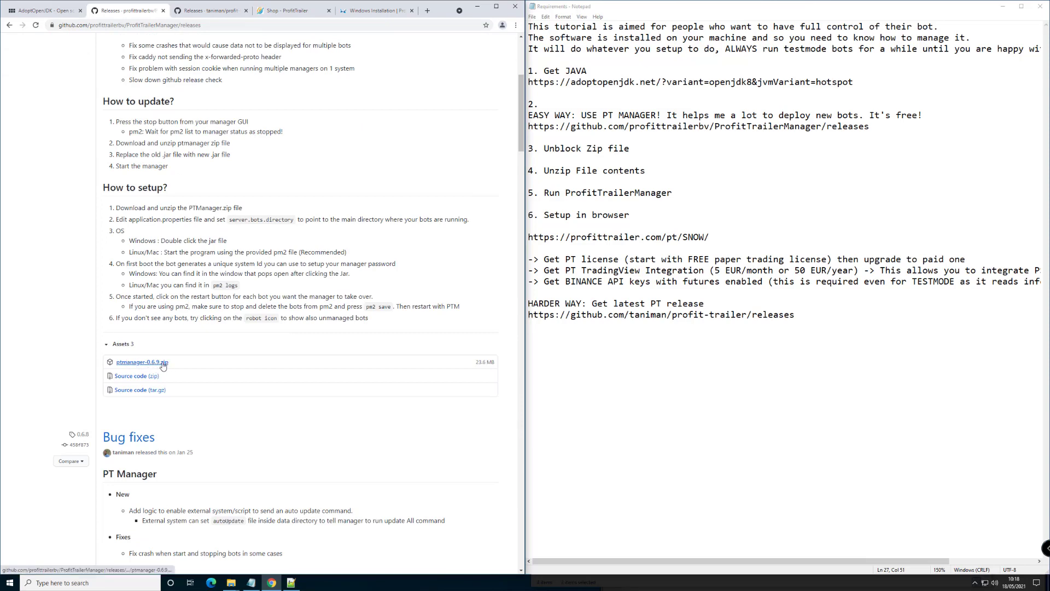
scroll(301, 361, up, 4)
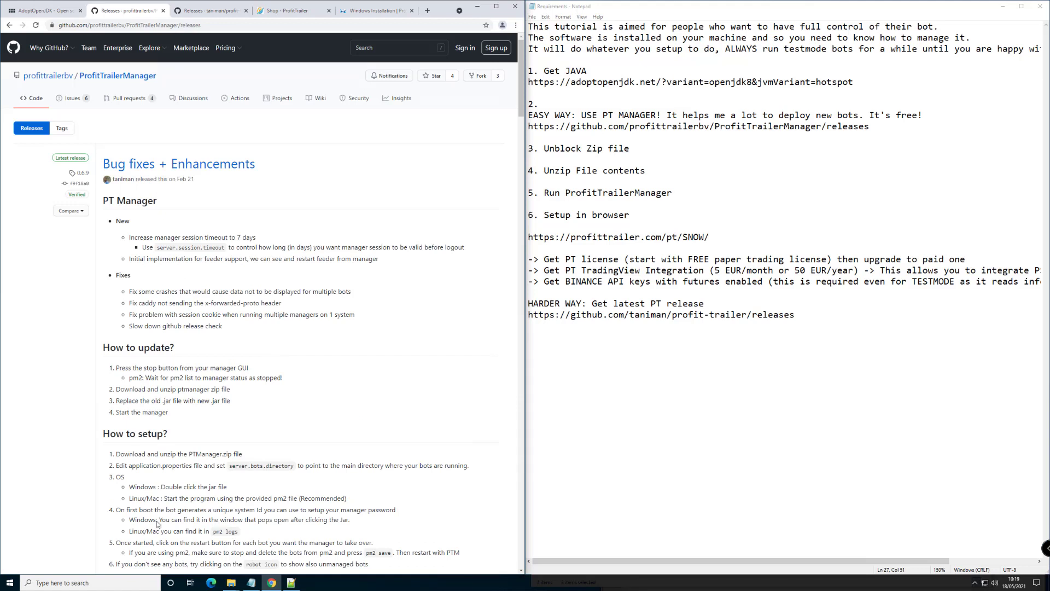
Open Downloads in File Explorer and download ptmanager-0.6.9.zip from the release Assets
key(super+e)
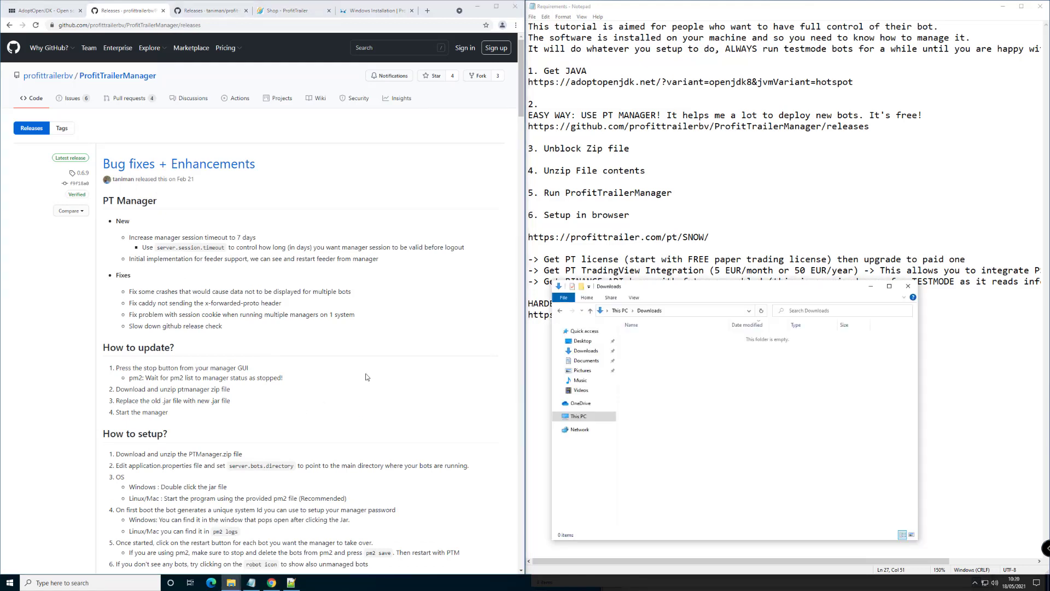
click(366, 376)
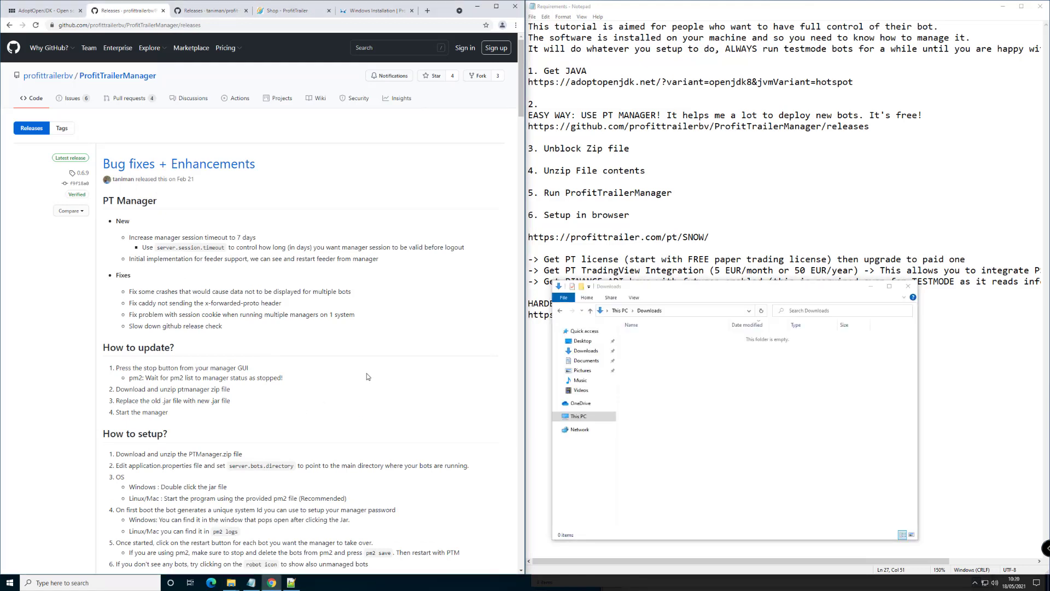
scroll(365, 364, down, 5)
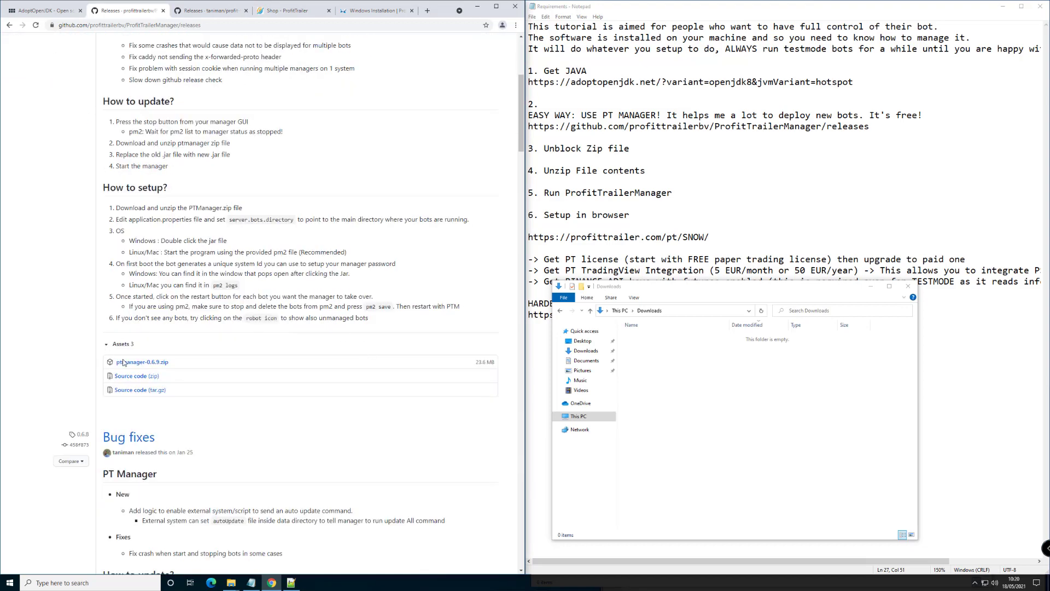
click(140, 364)
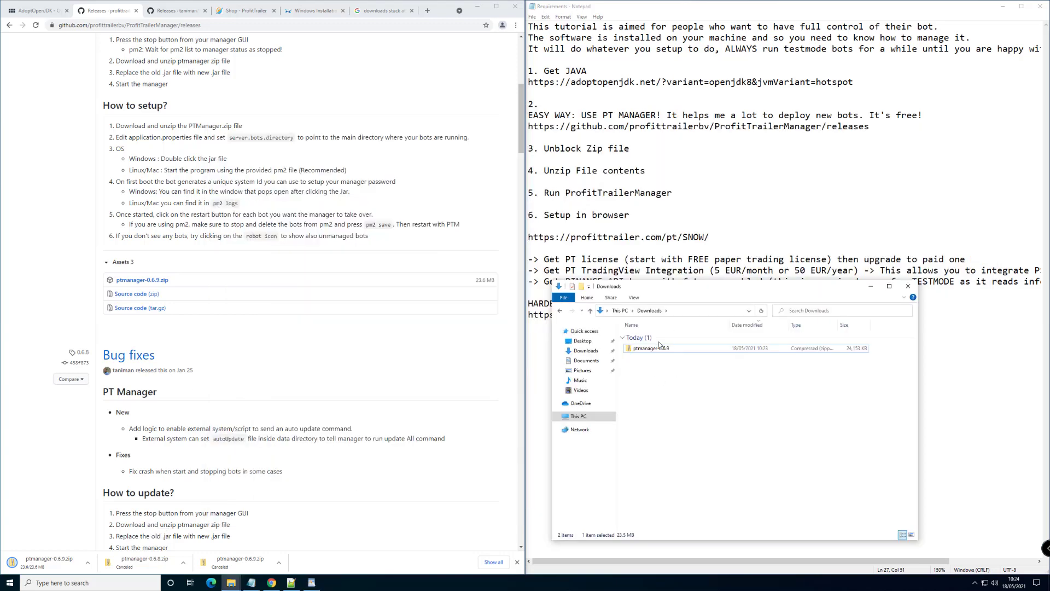
Extract ptmanager-0.6.9.zip into its own folder and bring up application.properties' context menu
right_click(658, 347)
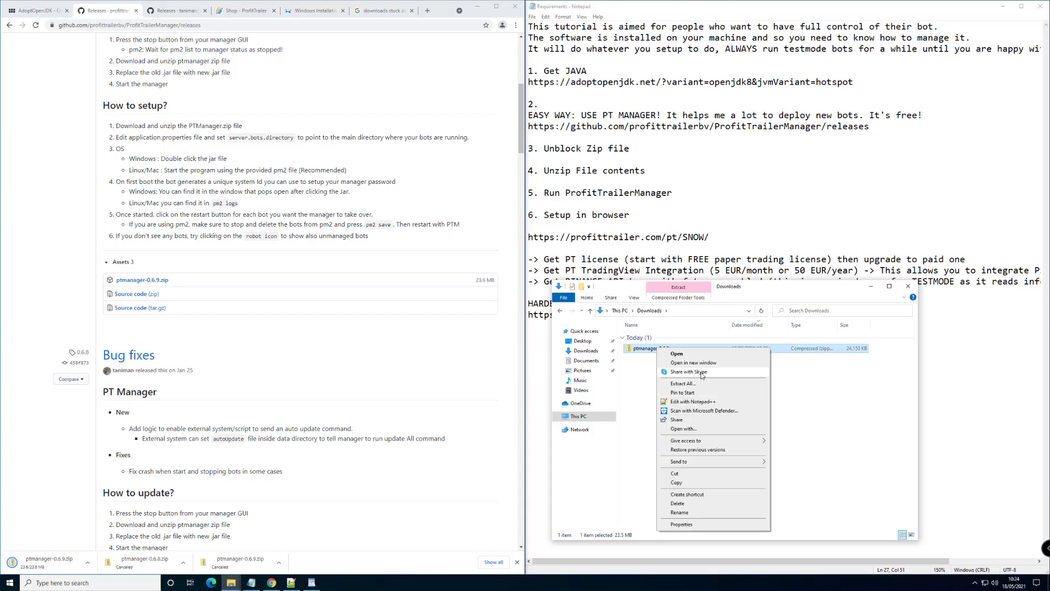
click(705, 383)
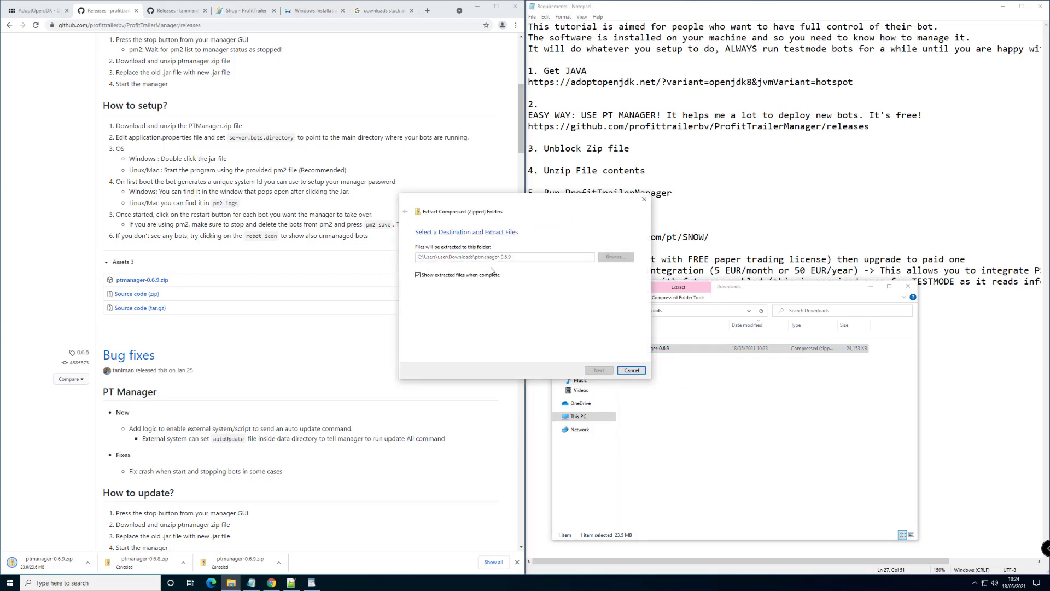
click(598, 372)
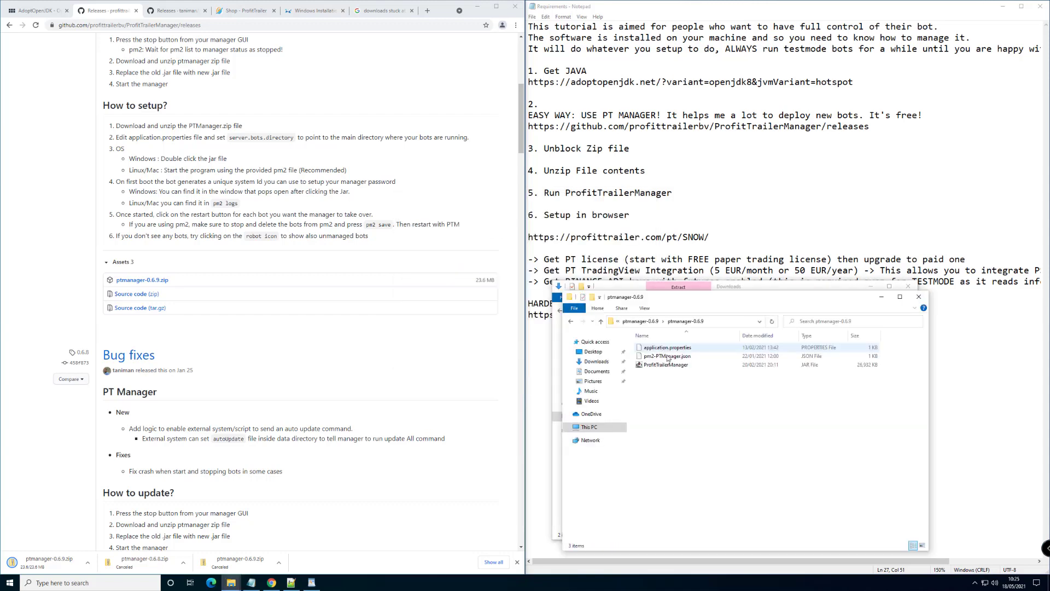
click(672, 350)
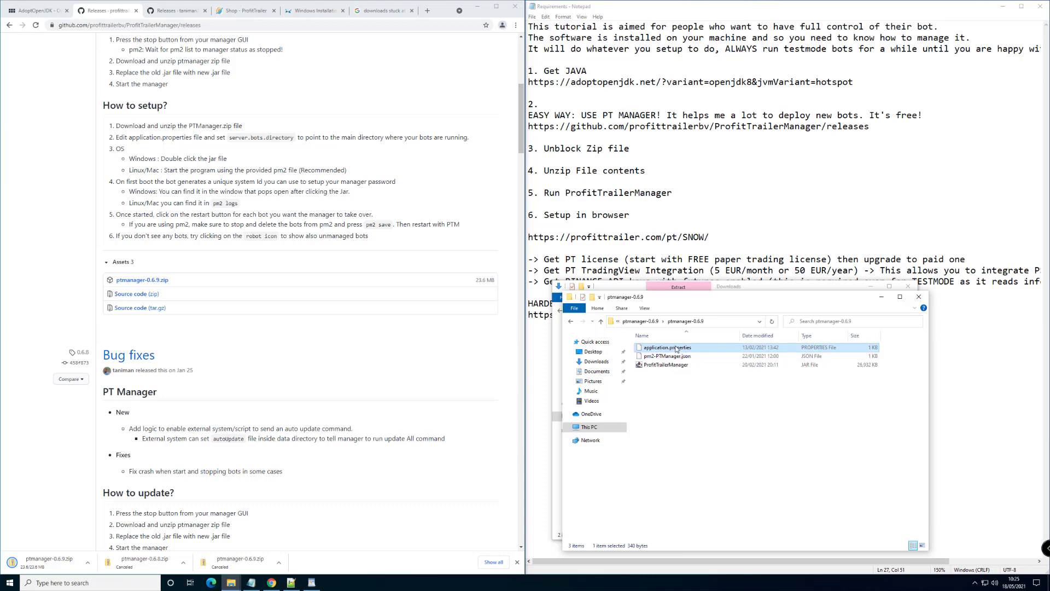
right_click(677, 349)
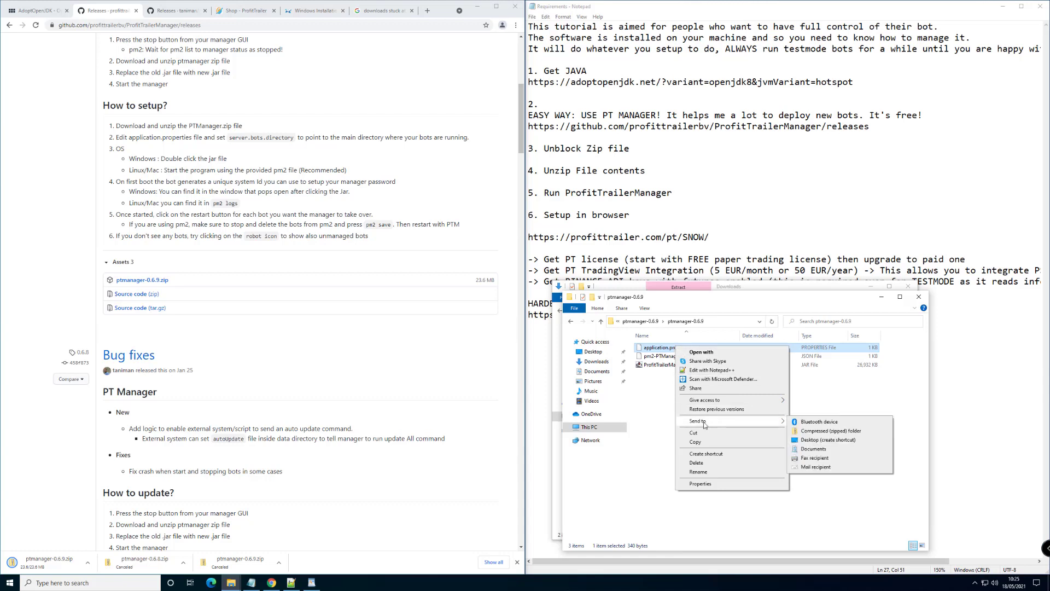
click(718, 372)
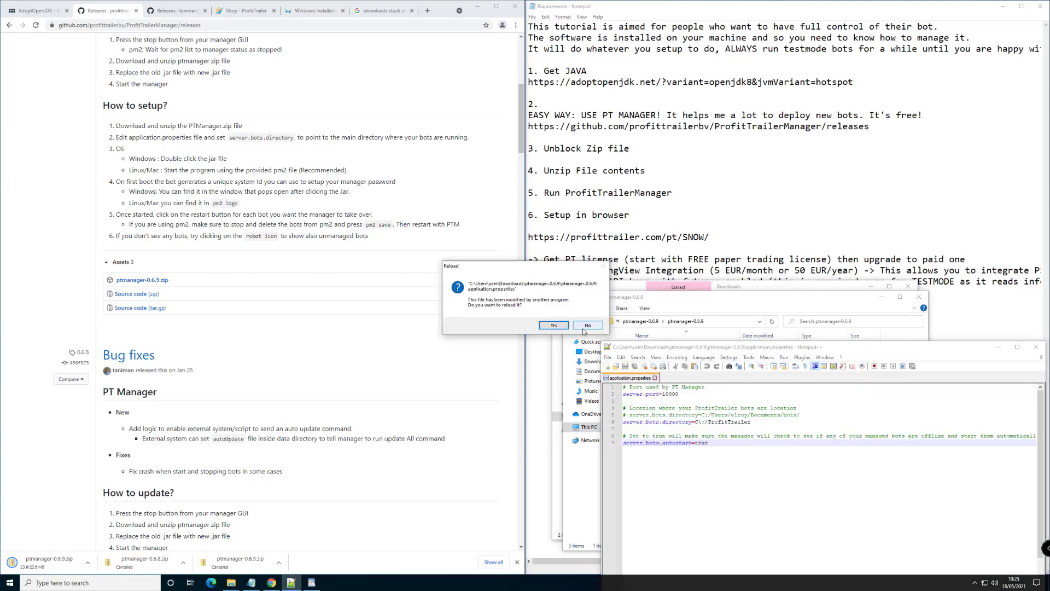
click(584, 328)
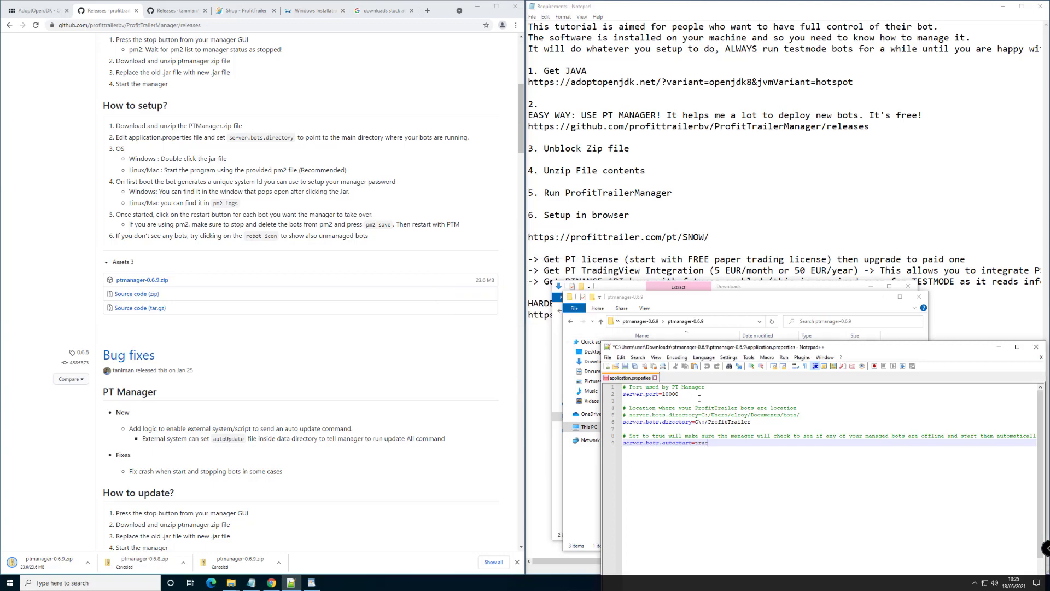
drag(777, 347, 483, 275)
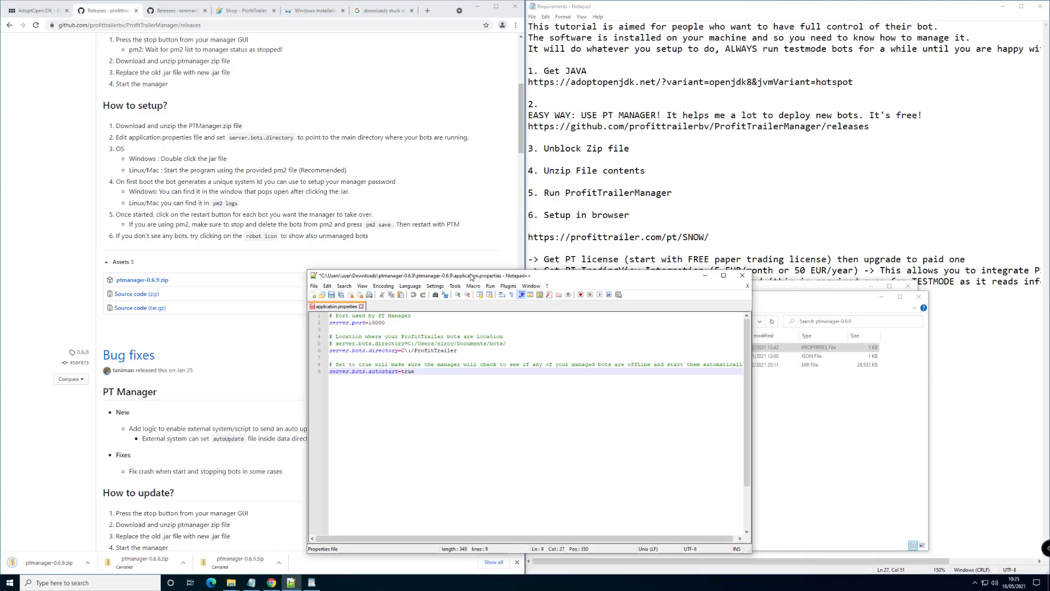
click(385, 328)
scroll(431, 365, up, 1)
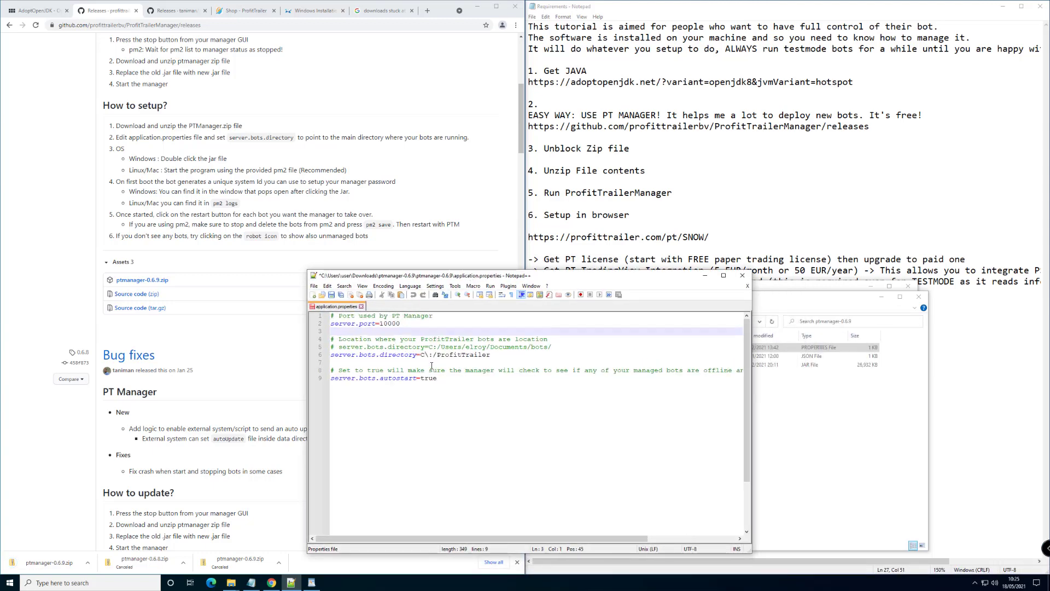
scroll(431, 365, up, 1)
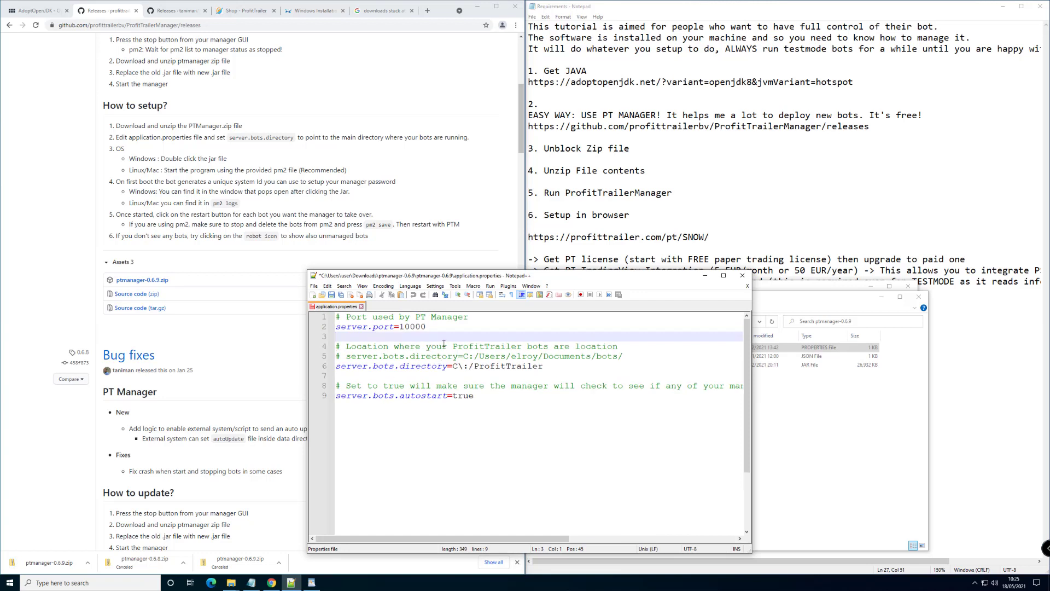
drag(547, 367, 337, 366)
click(497, 369)
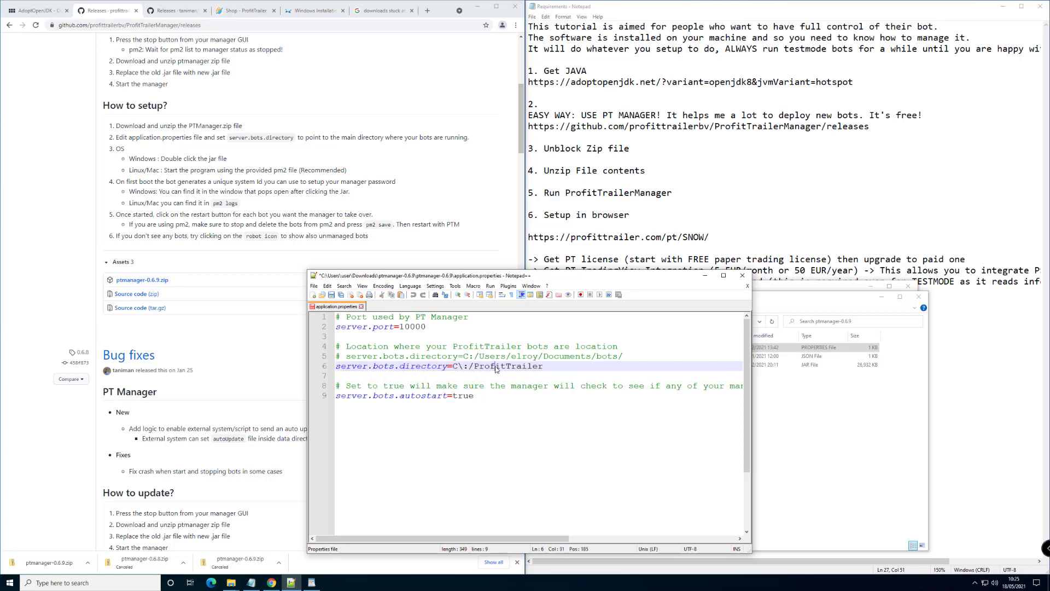
drag(567, 367, 455, 366)
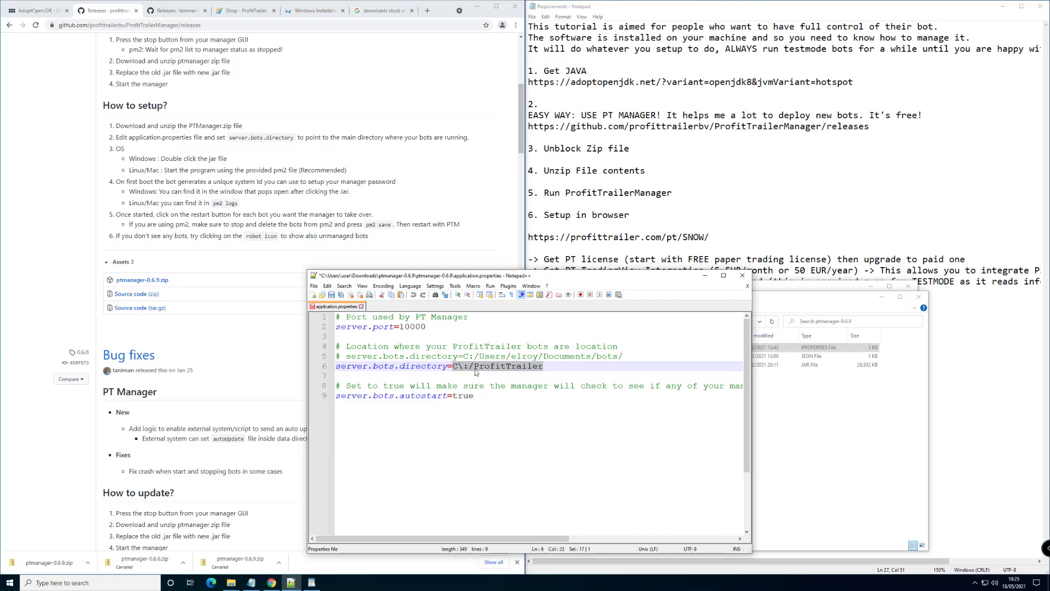
drag(543, 366, 332, 369)
drag(543, 366, 458, 365)
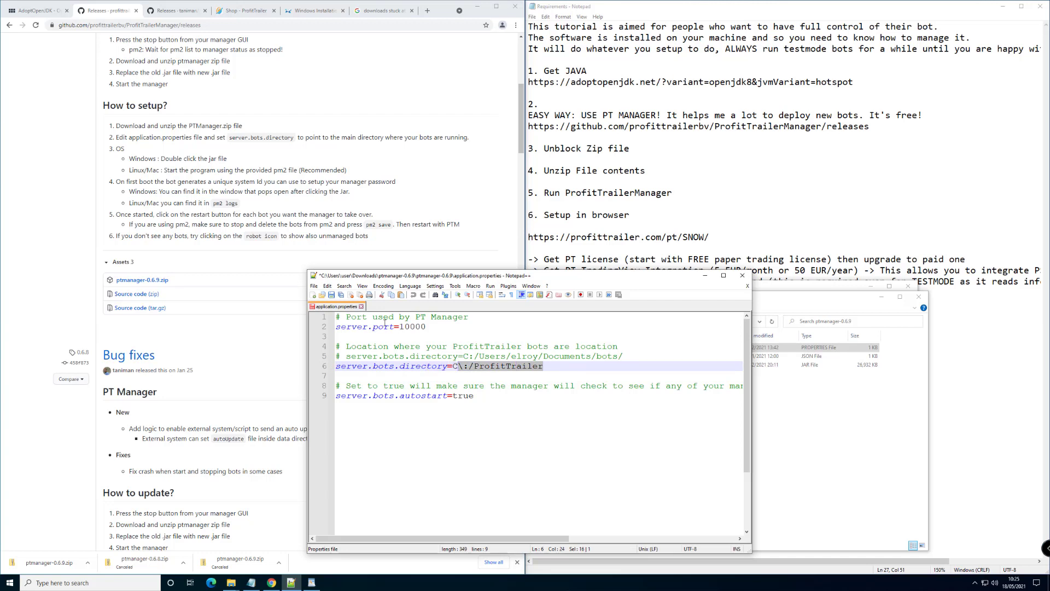
Save the edited properties file and launch ProfitTrailerManager.jar from the ptmanager-0.6.9 folder
click(331, 295)
click(793, 365)
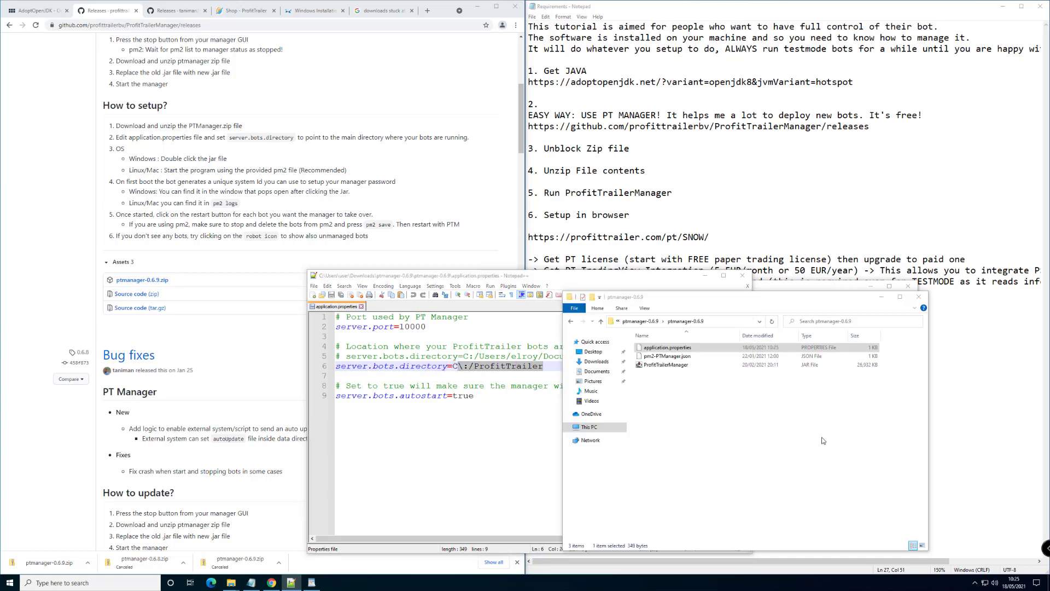
click(658, 365)
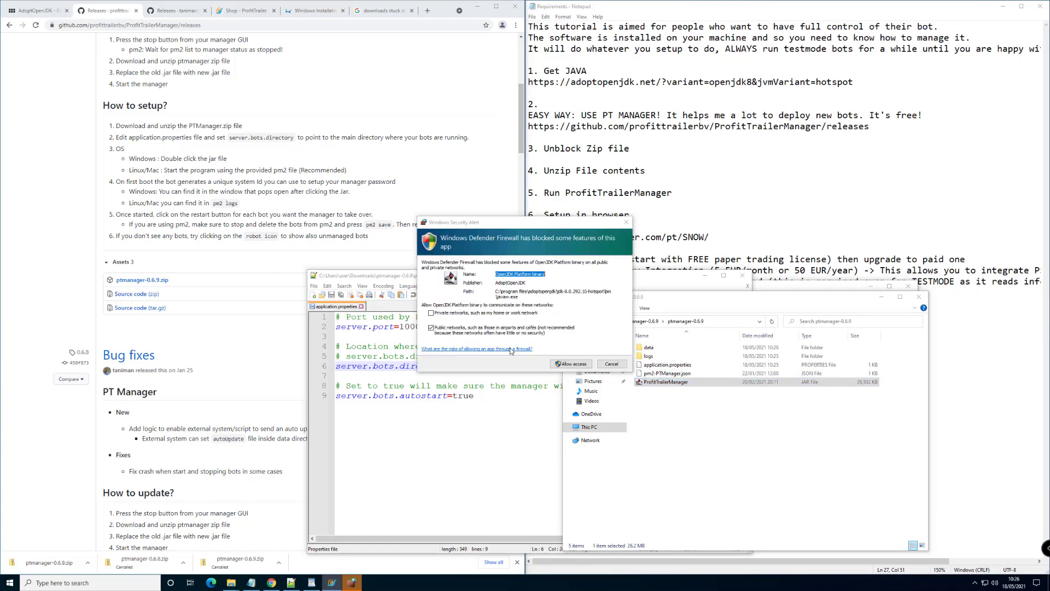
Allow Java through the firewall and select the random system ID in the welcome window
click(572, 364)
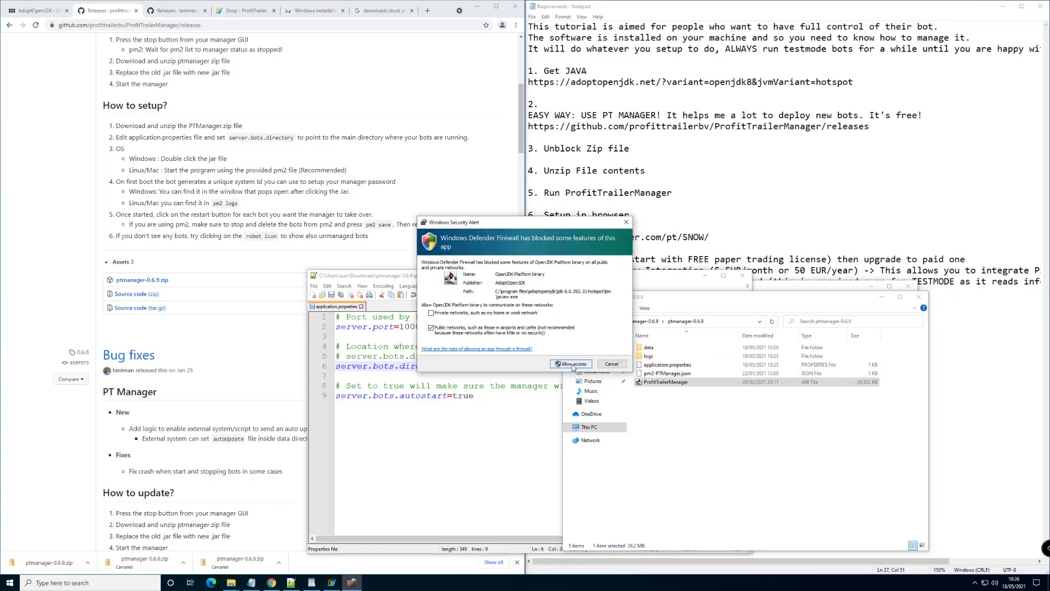
click(571, 364)
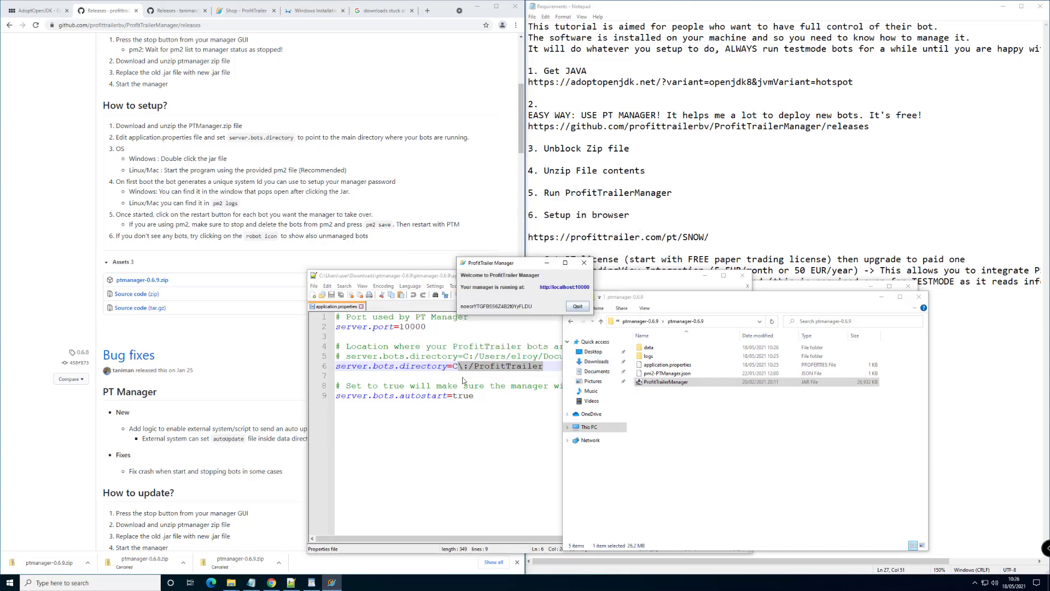
drag(480, 265, 399, 435)
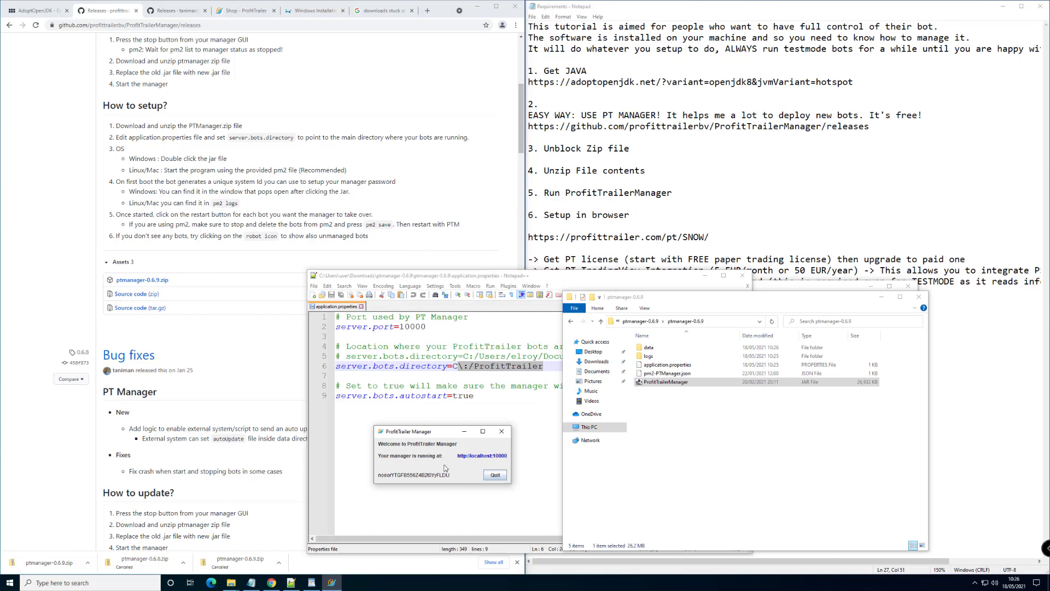
double_click(393, 477)
On localhost:10000, paste the system ID, enter and confirm a new password, and submit
click(479, 456)
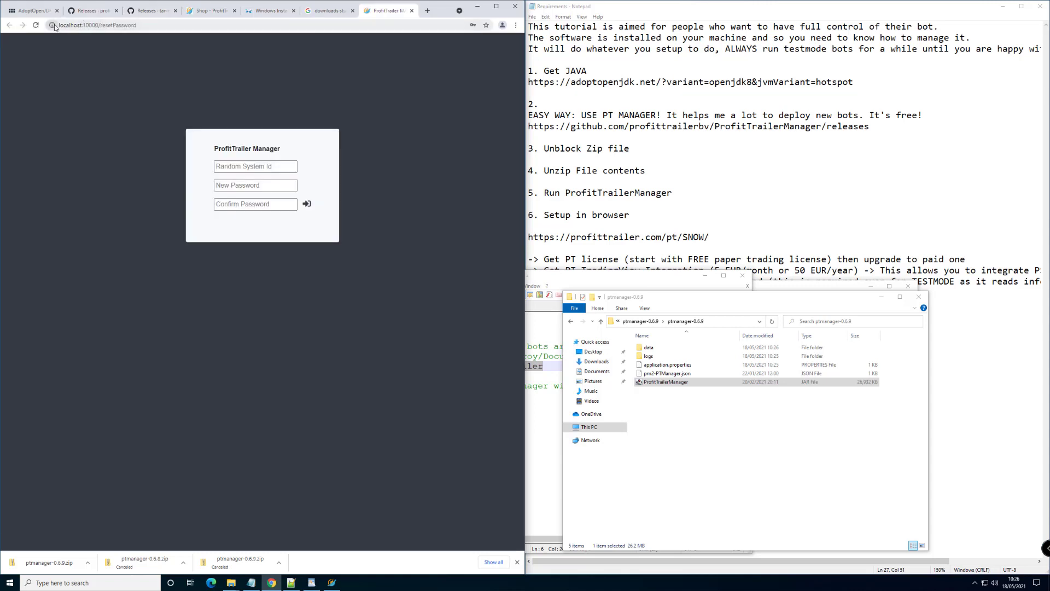
click(247, 172)
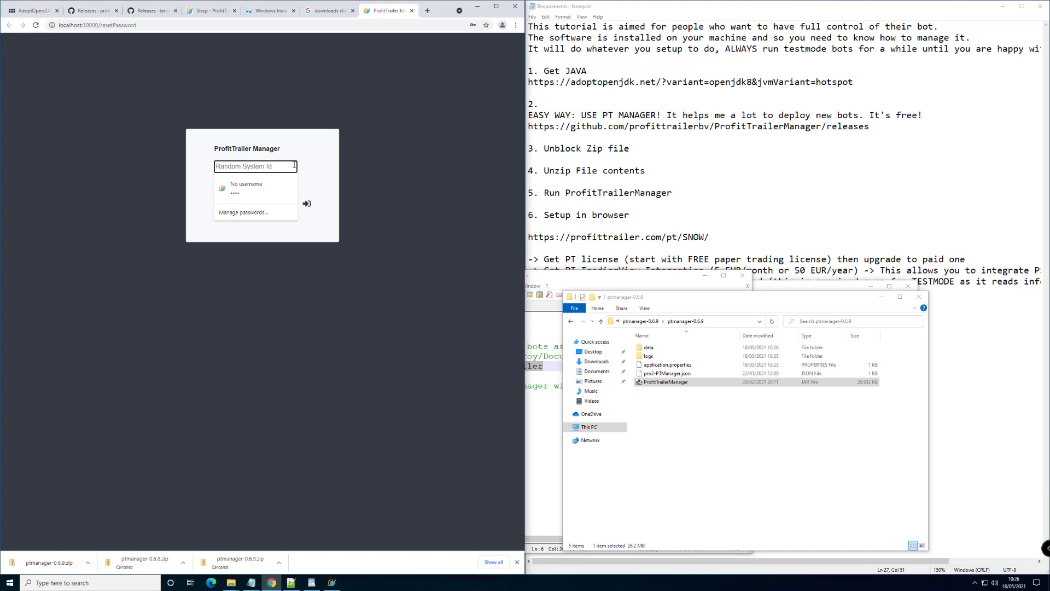
key(ctrl+v)
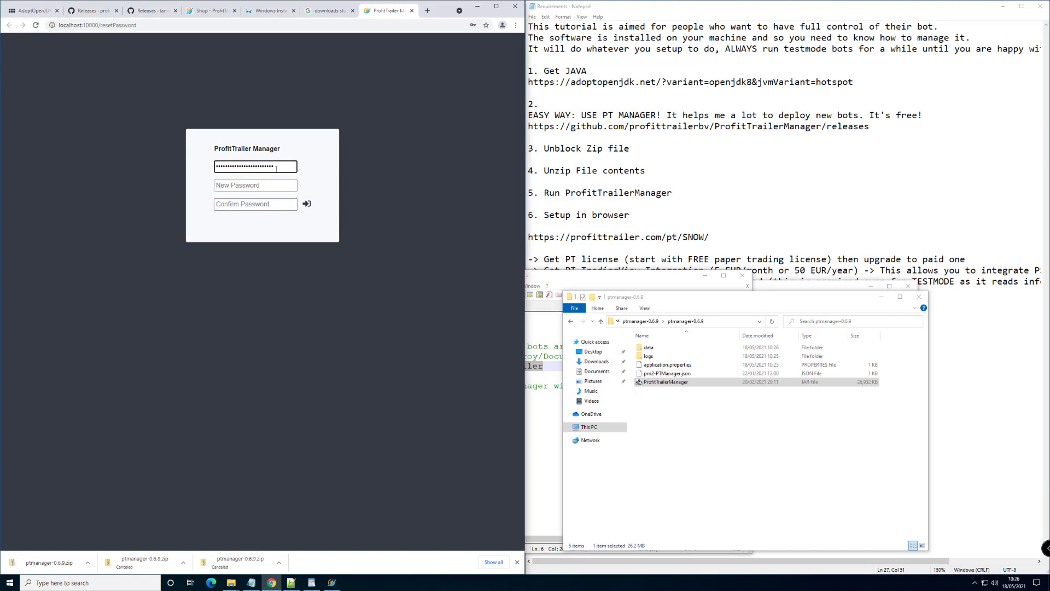
click(250, 186)
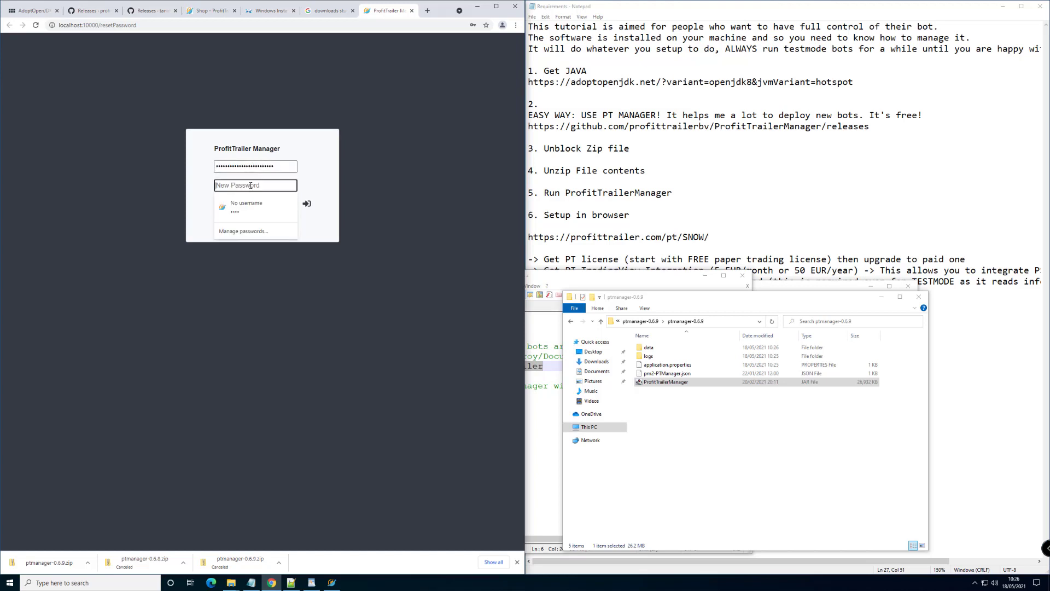
text(1234)
key(Tab)
text(1234)
click(307, 207)
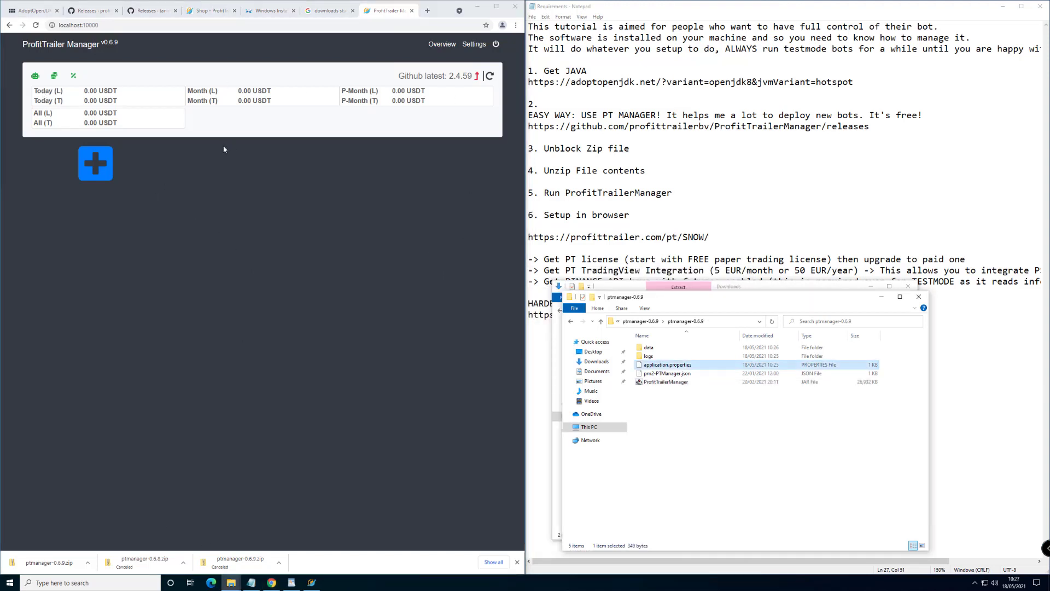
Create a new bot in the 'firstbot' directory and toggle the unmanaged-bots listing on
click(91, 165)
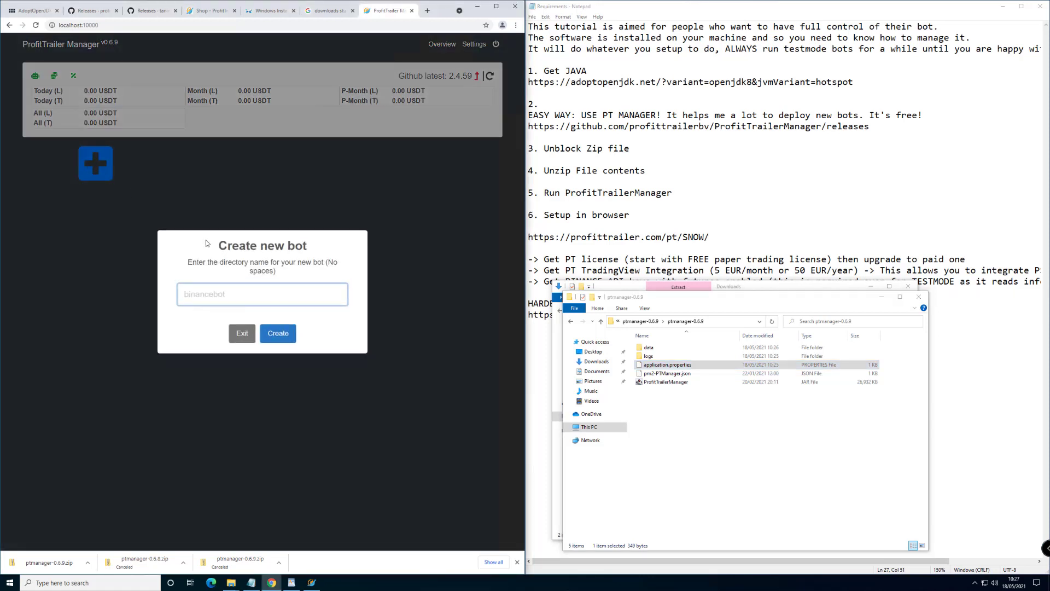
text(firstbot)
click(279, 337)
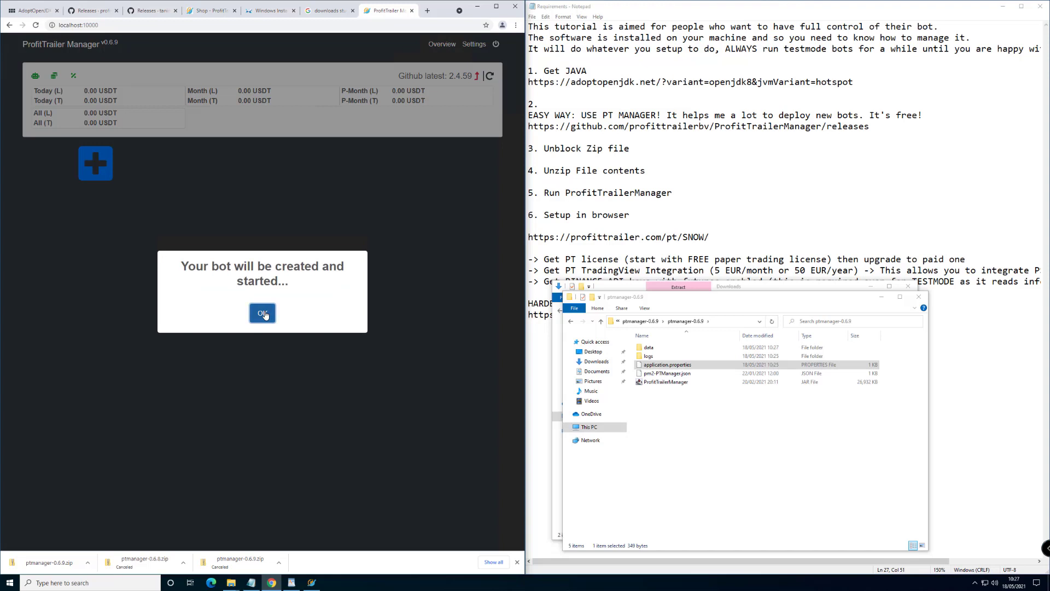
click(264, 313)
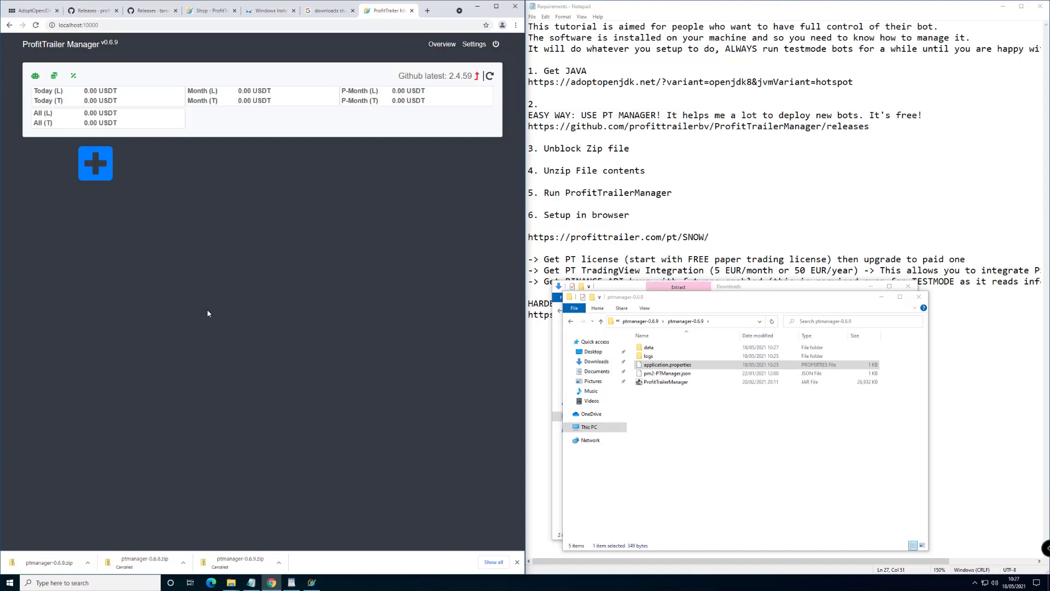
click(36, 77)
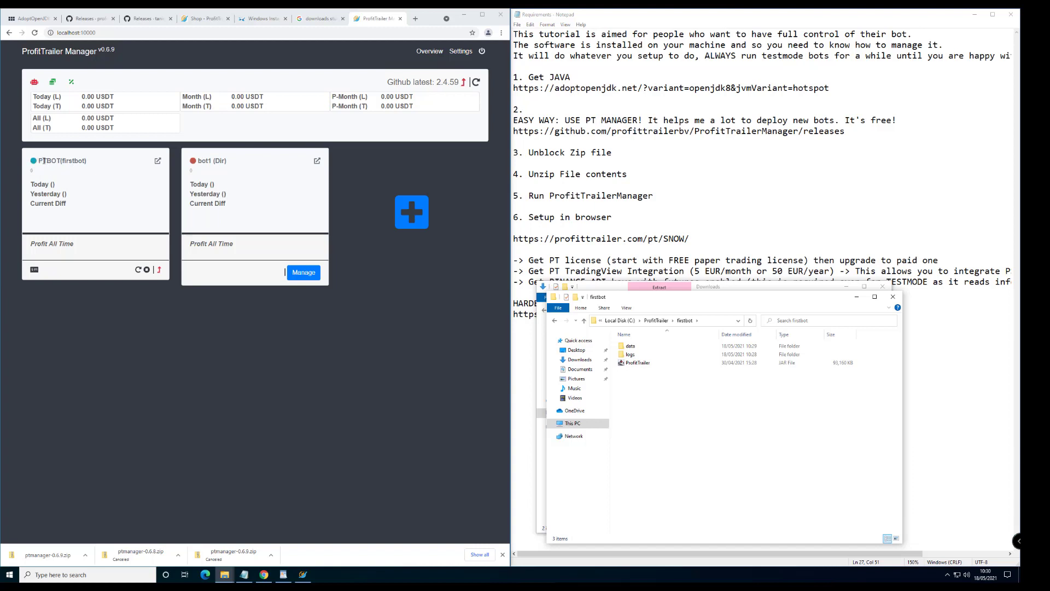
Open firstbot's web interface and accept the trading-risk terms, then go to the ProfitTrailer shop
click(157, 163)
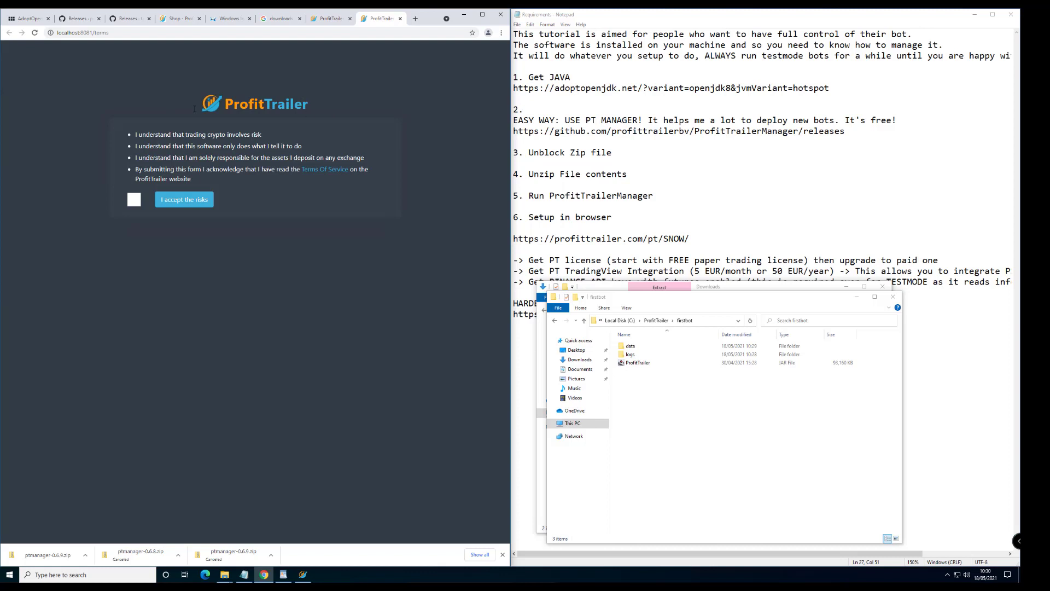
click(134, 200)
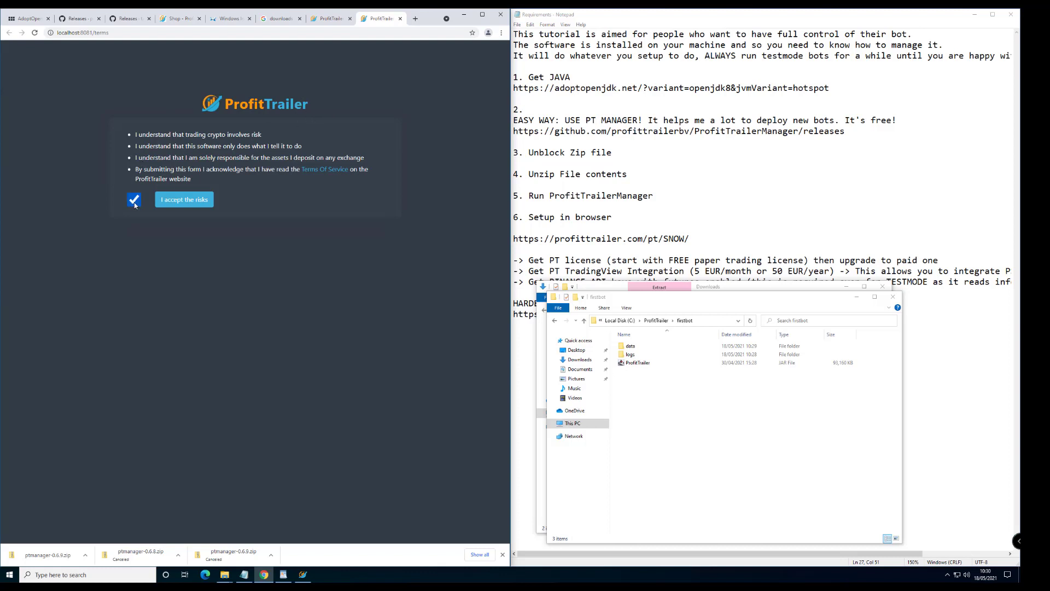
click(196, 202)
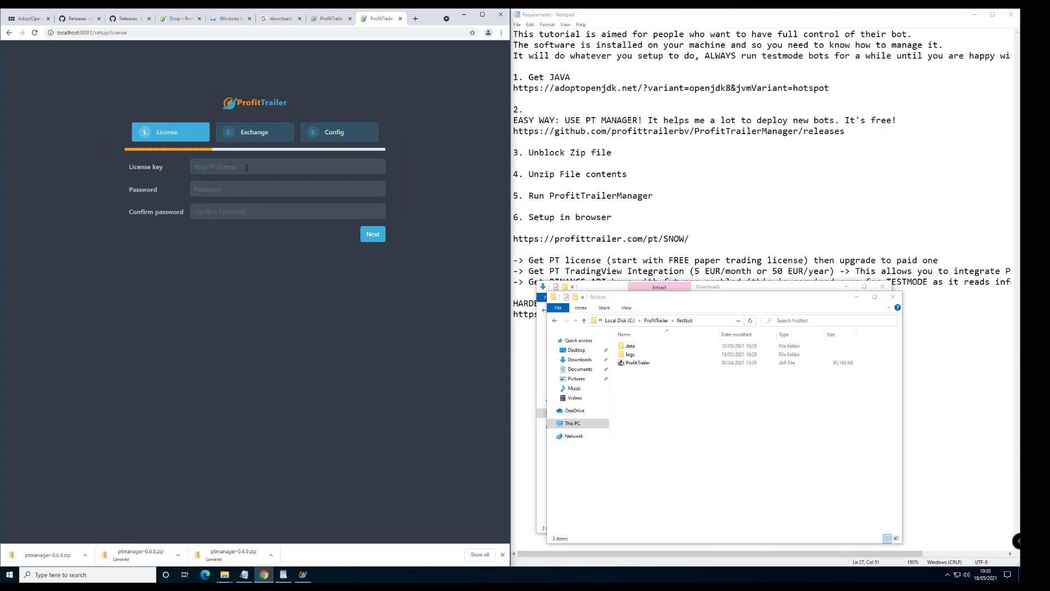
click(638, 255)
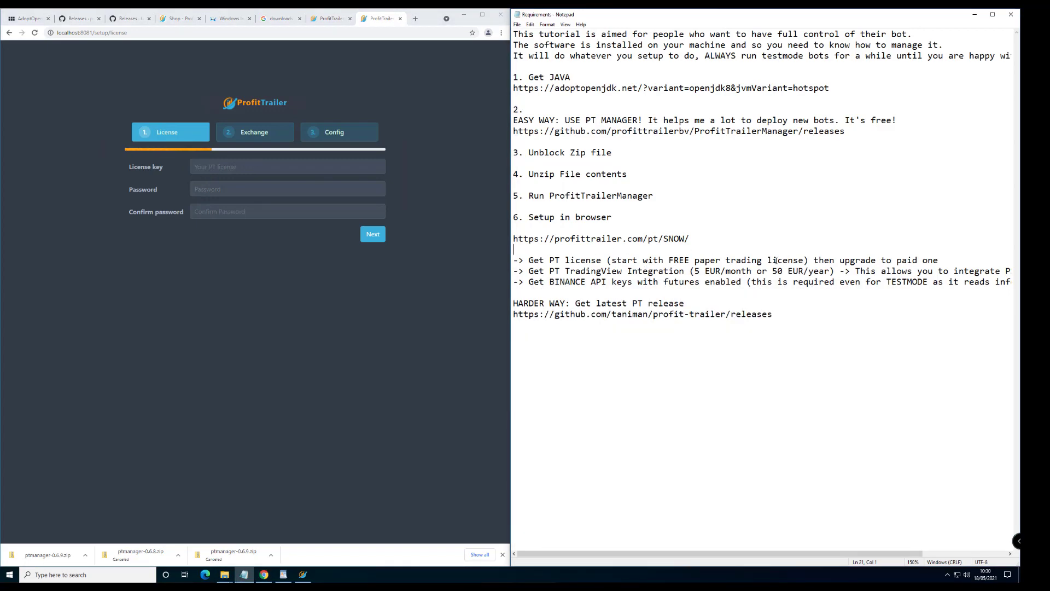
click(178, 19)
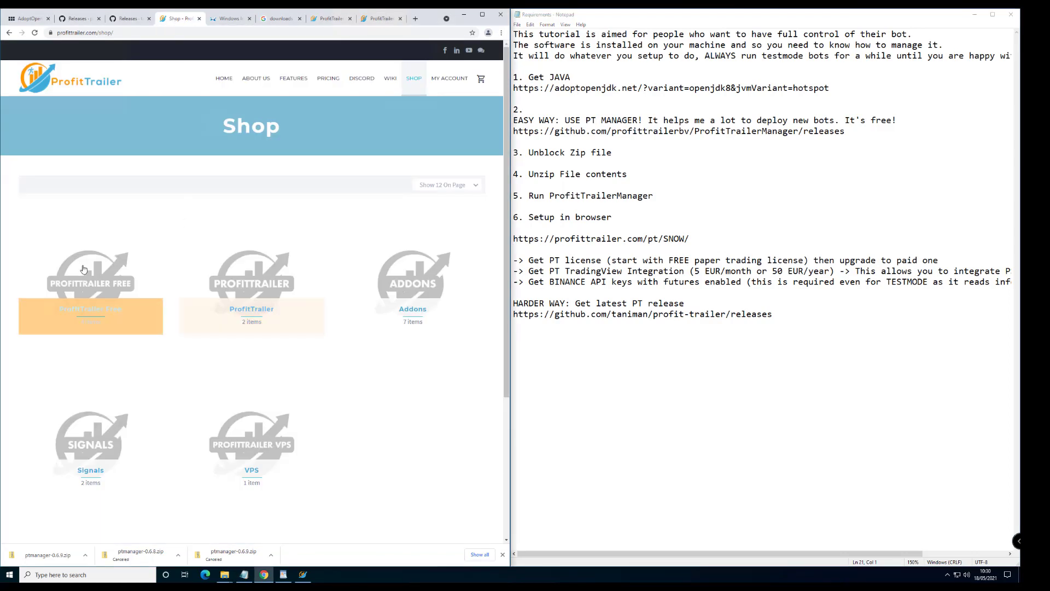
View the free PT Paper (License Only) product under ProfitTrailer Free, then return to License setup
click(102, 295)
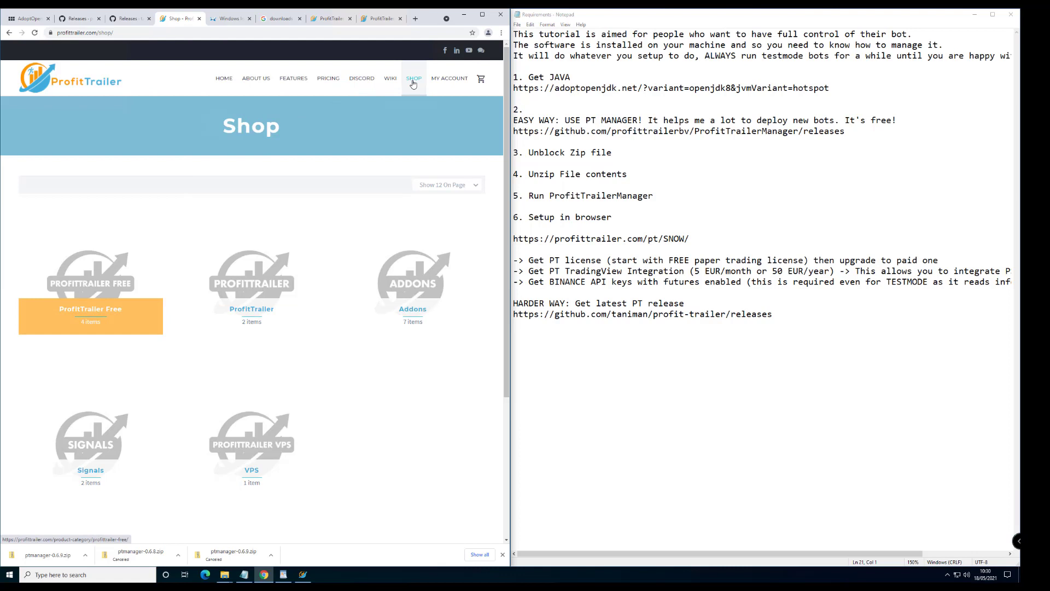
click(95, 290)
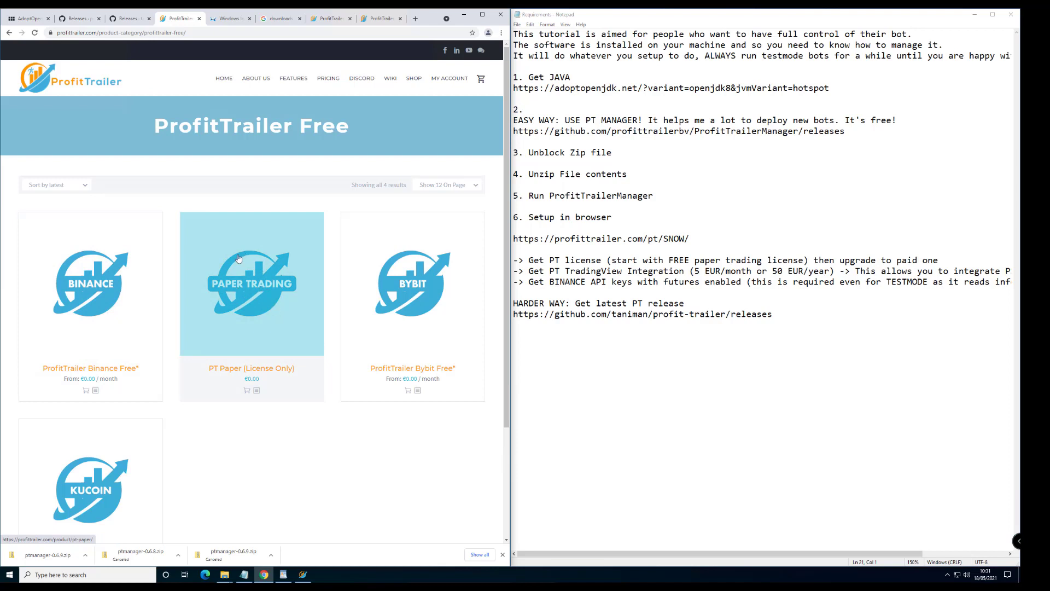
click(256, 280)
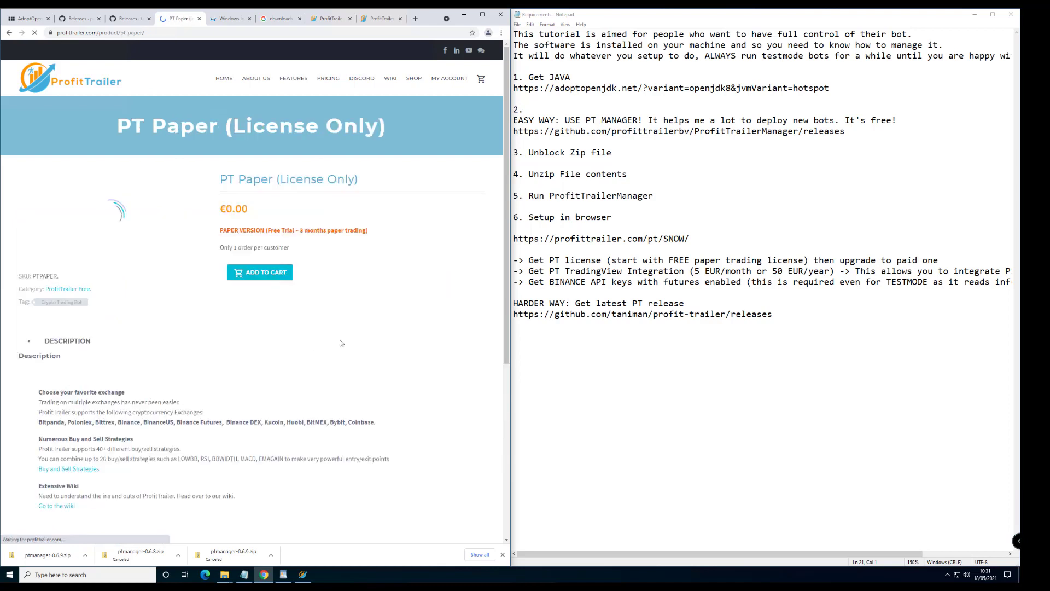
drag(235, 229, 333, 231)
click(381, 232)
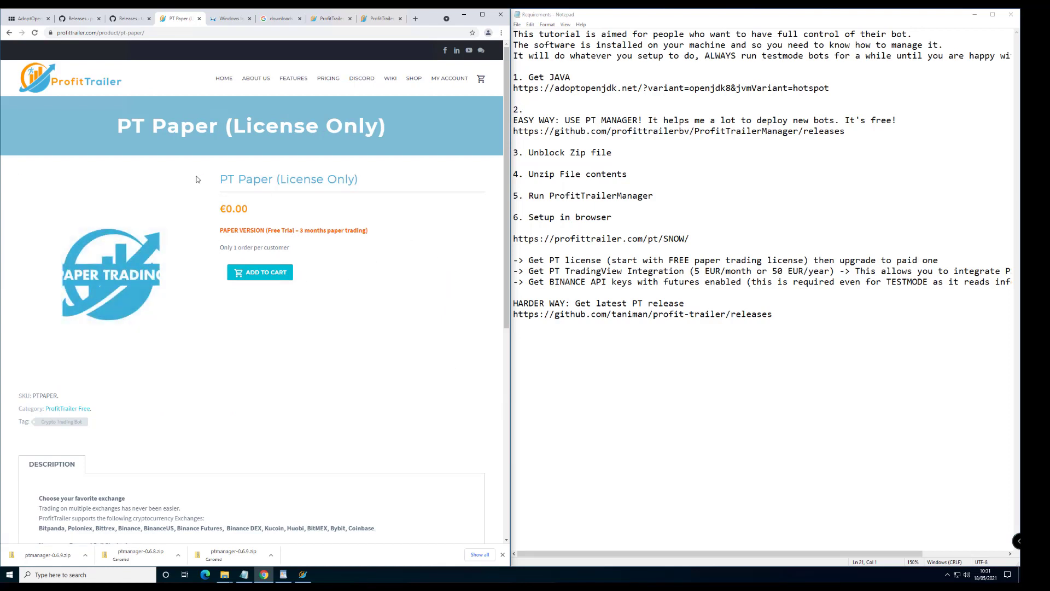
click(381, 19)
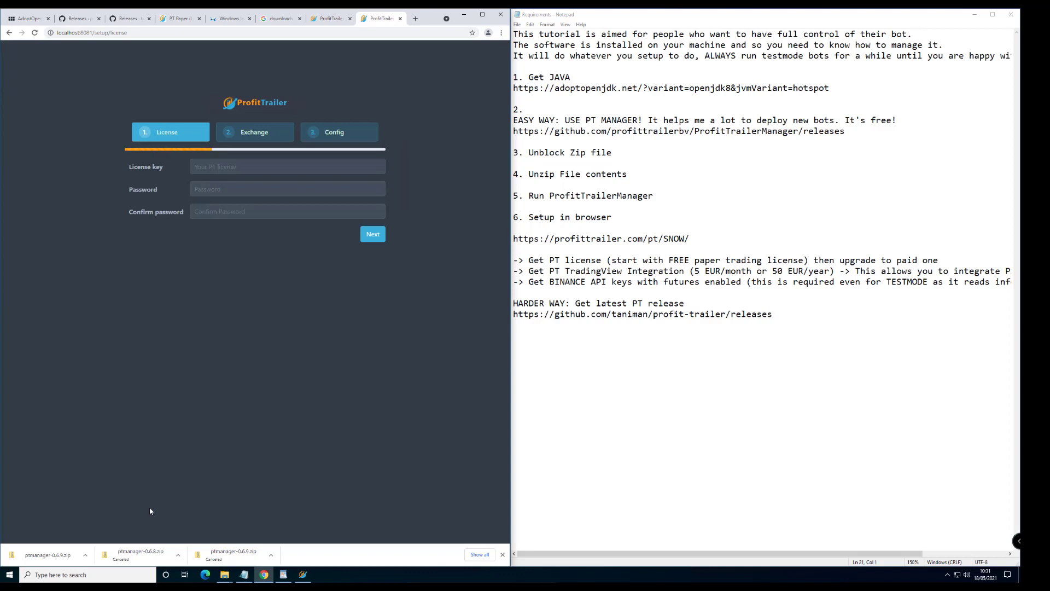
Submit the paper-trading licence key and bot password to reach the Exchange setup step
click(65, 34)
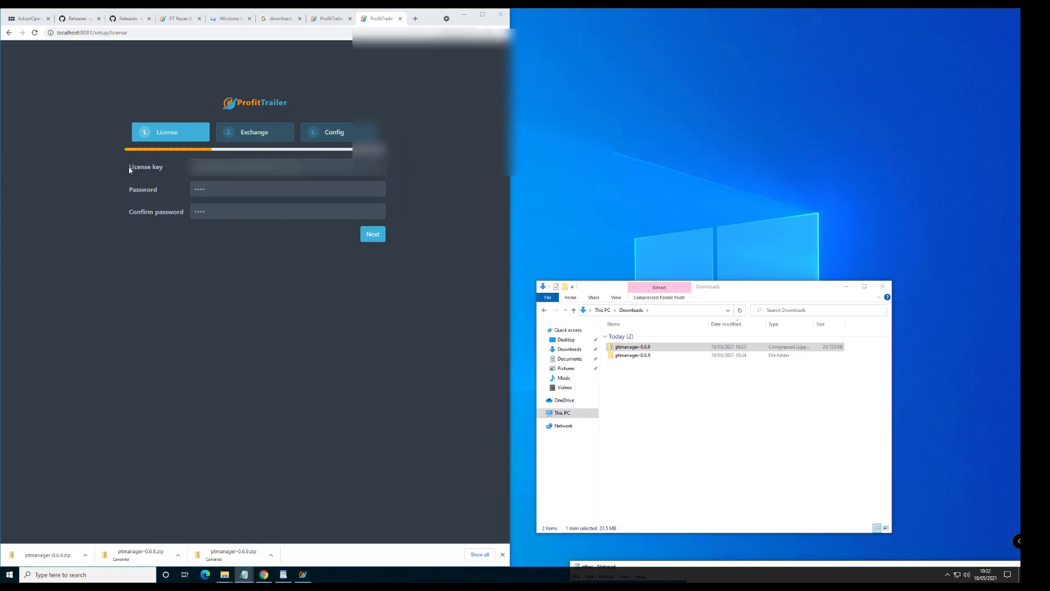
click(375, 234)
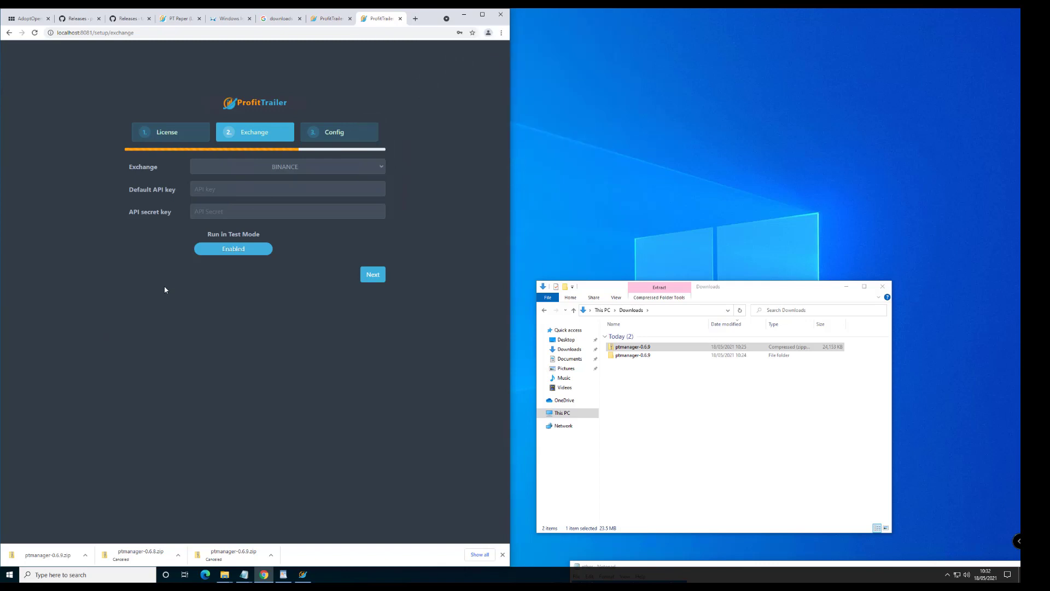
Choose BINANCEFUTURES as the exchange, keeping Test Mode enabled, and begin entering the API key
click(284, 170)
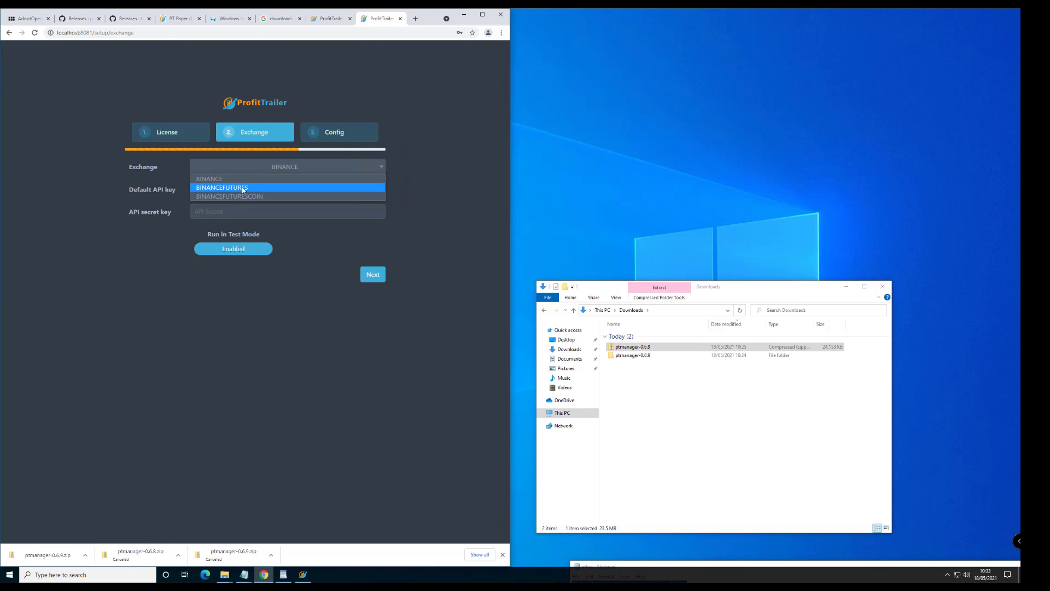
click(242, 187)
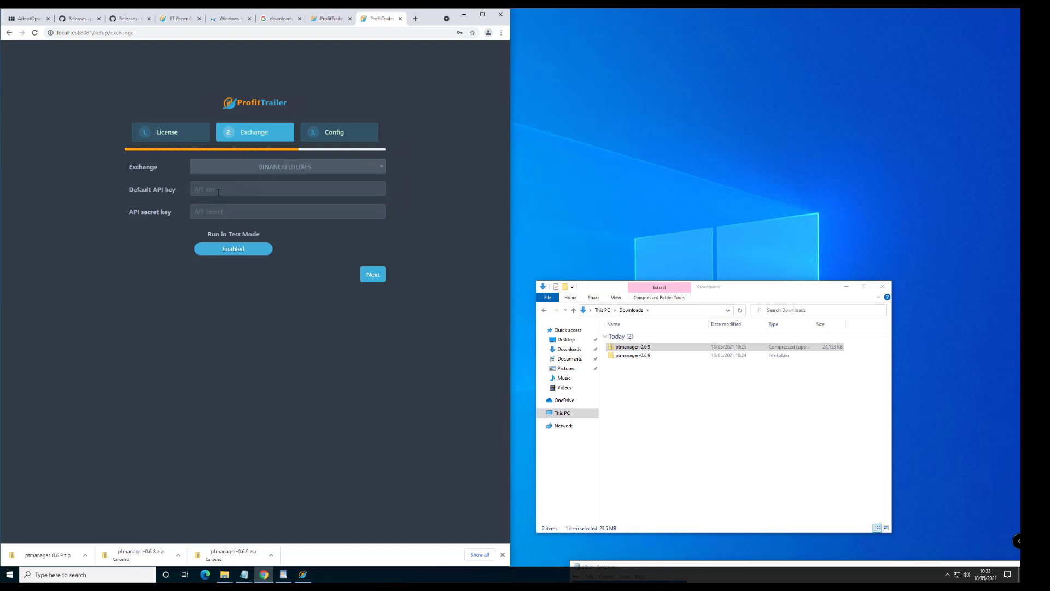
click(227, 190)
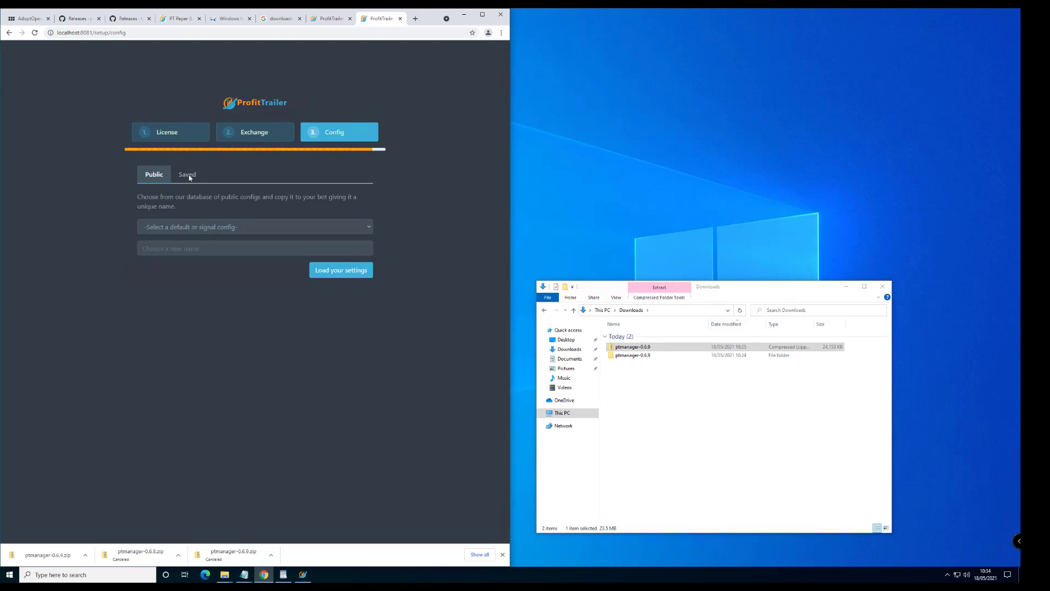
Pick the public Get_Started_Futures_Long-V1 config and name it SNOW_FUTURES_USDT_LONG
click(174, 226)
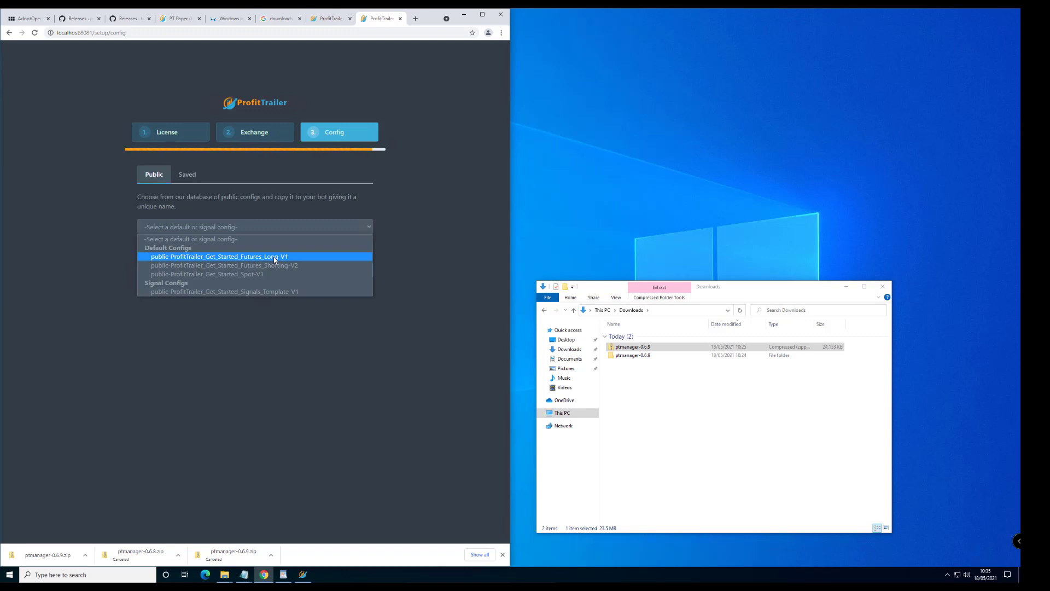
click(273, 257)
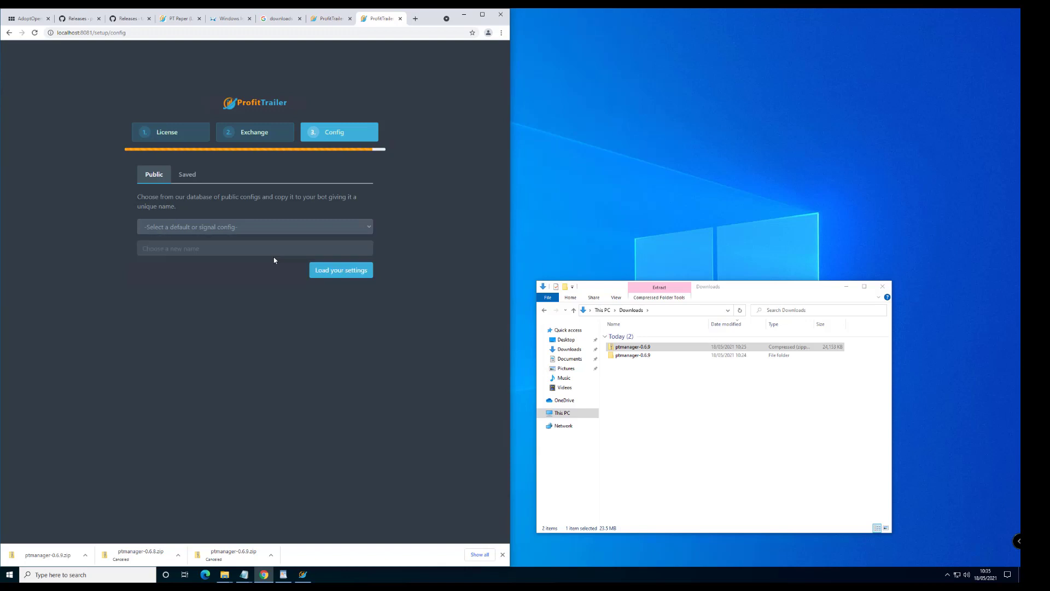
click(243, 247)
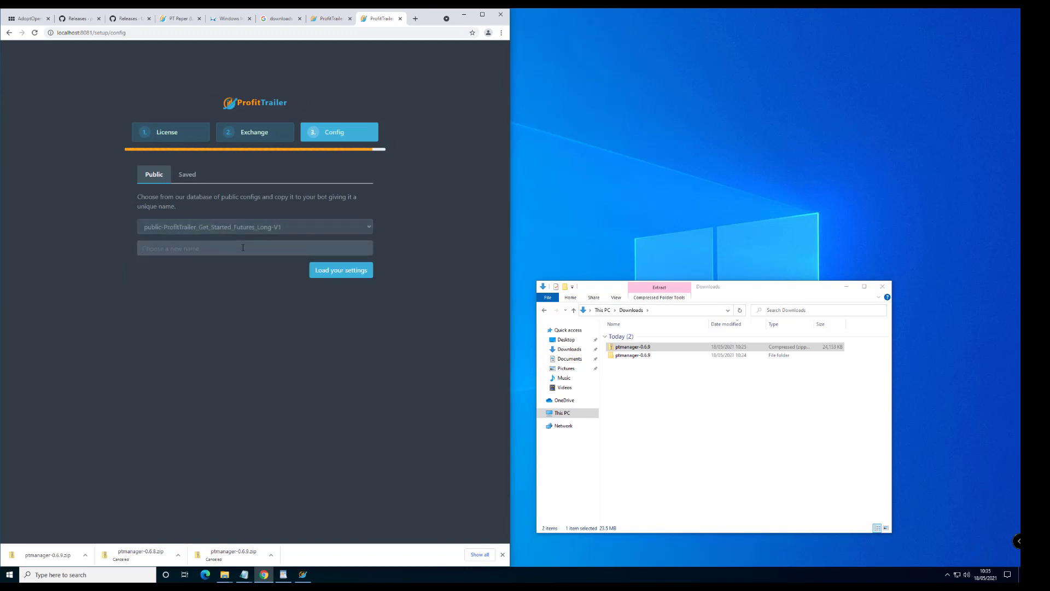
text(SNOW_FUTURES_USDT_LONG)
Load the SNOW_FUTURES_USDT_LONG settings so the BINANCEFUTURES monitoring dashboard appears
click(341, 276)
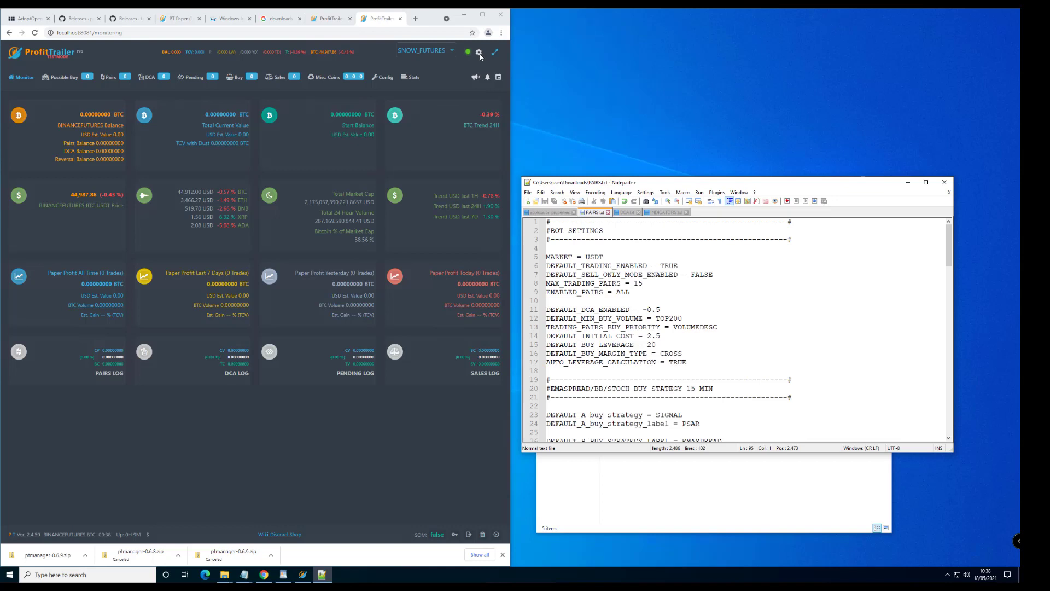
Review the Server, User, Notifications, SSL and Signal Providers sections of the bot settings
click(479, 53)
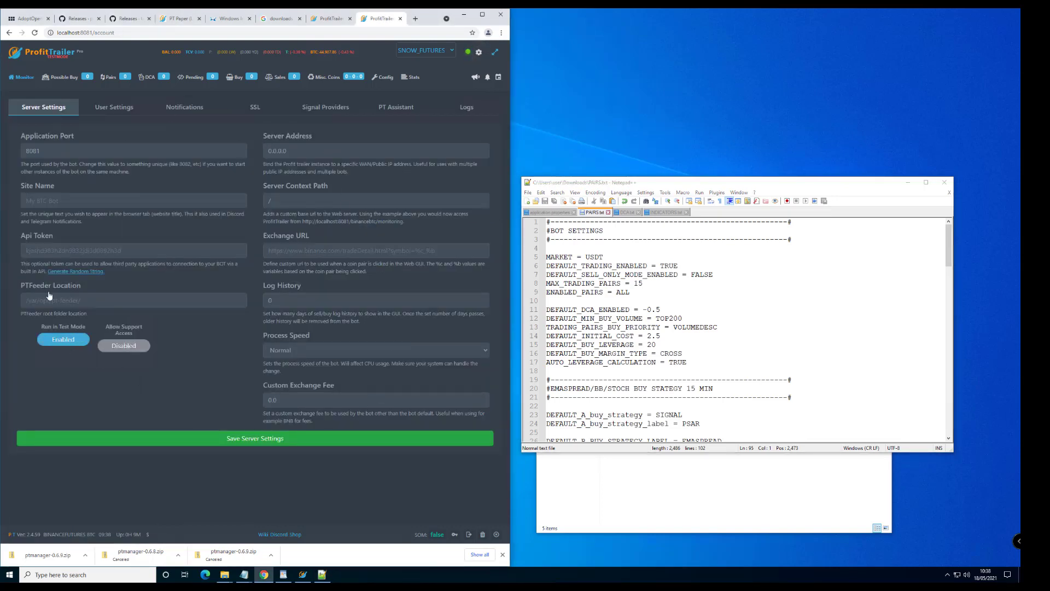
click(115, 107)
drag(169, 151, 137, 157)
click(184, 107)
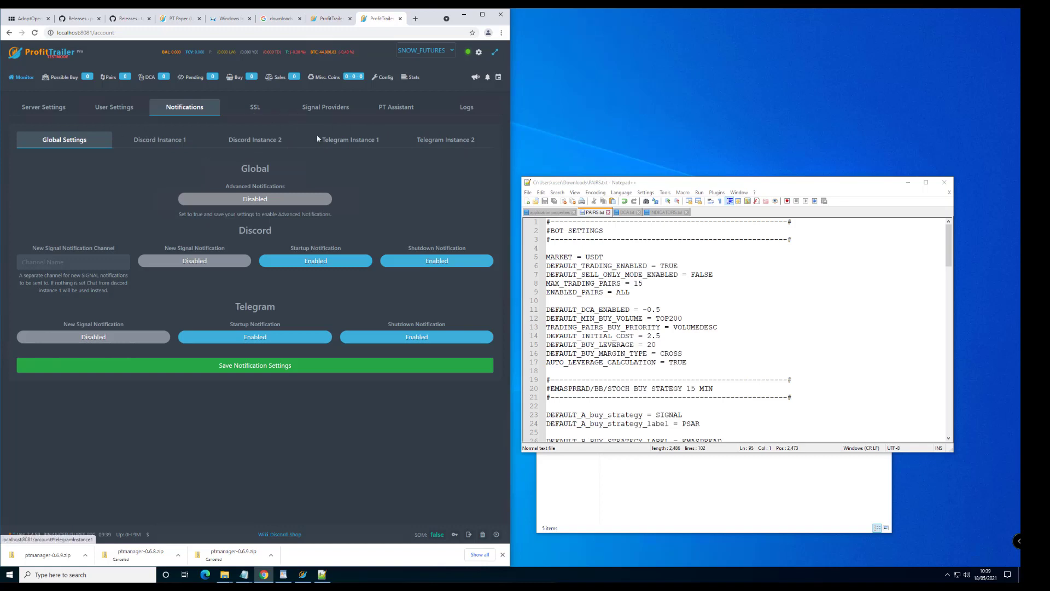
click(260, 109)
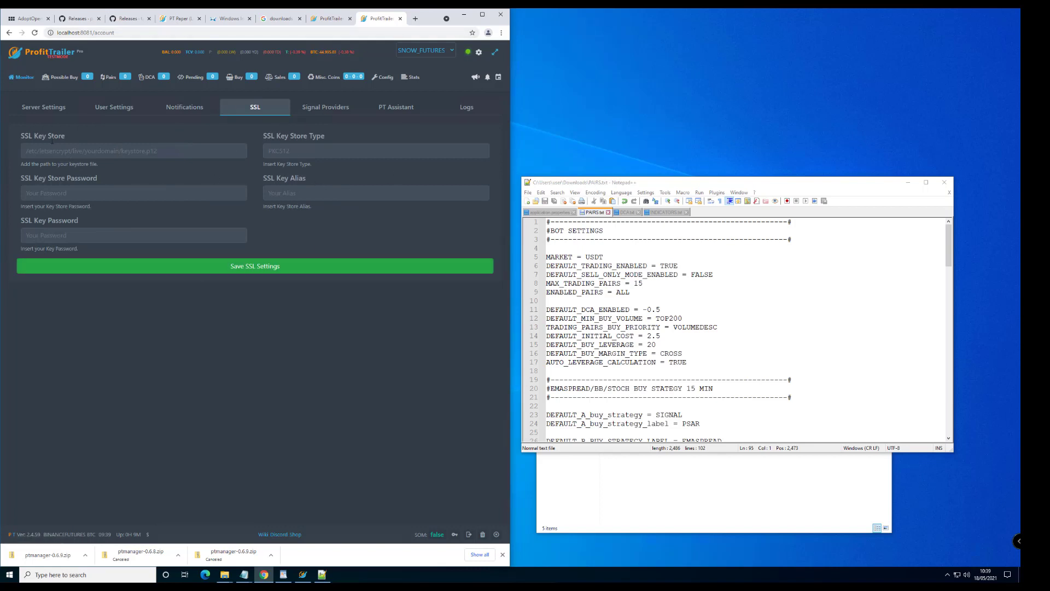
click(331, 113)
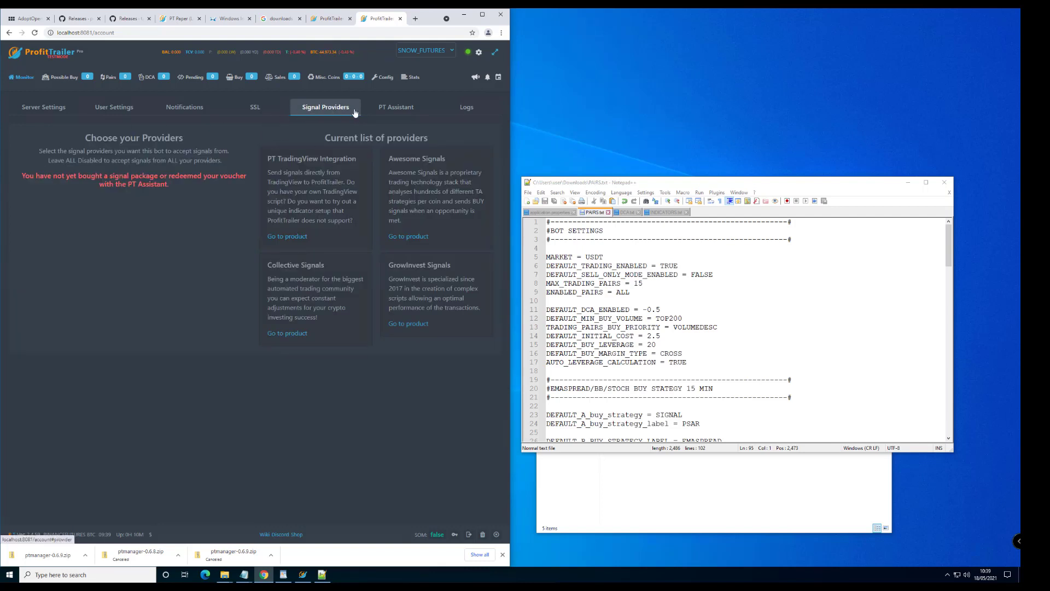
click(655, 491)
Show the Requirements notes and highlight the TradingView Integration price of 5 EUR/month or 50 EUR/year
click(244, 574)
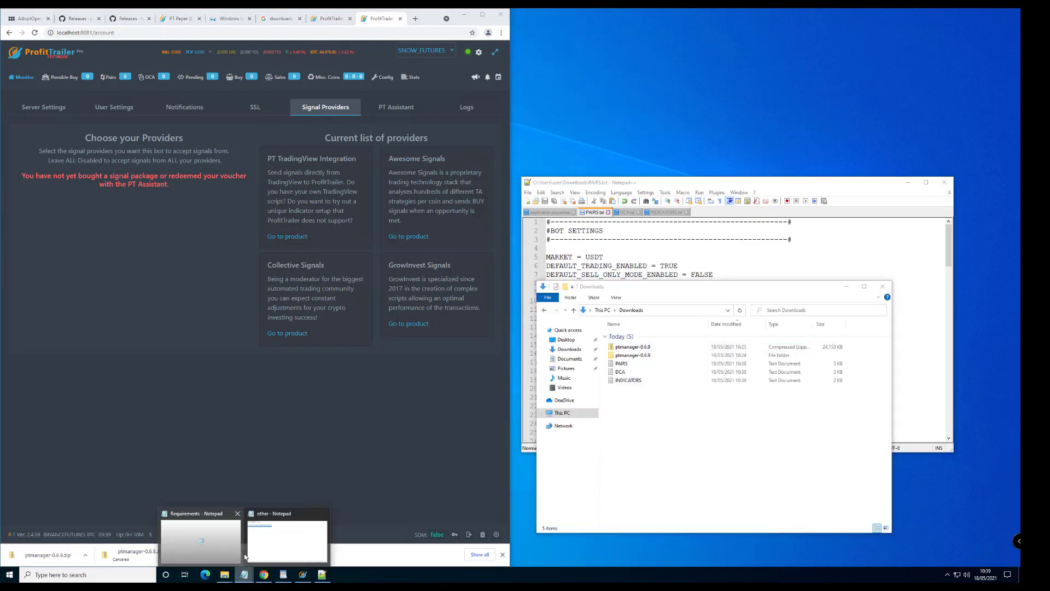
click(217, 547)
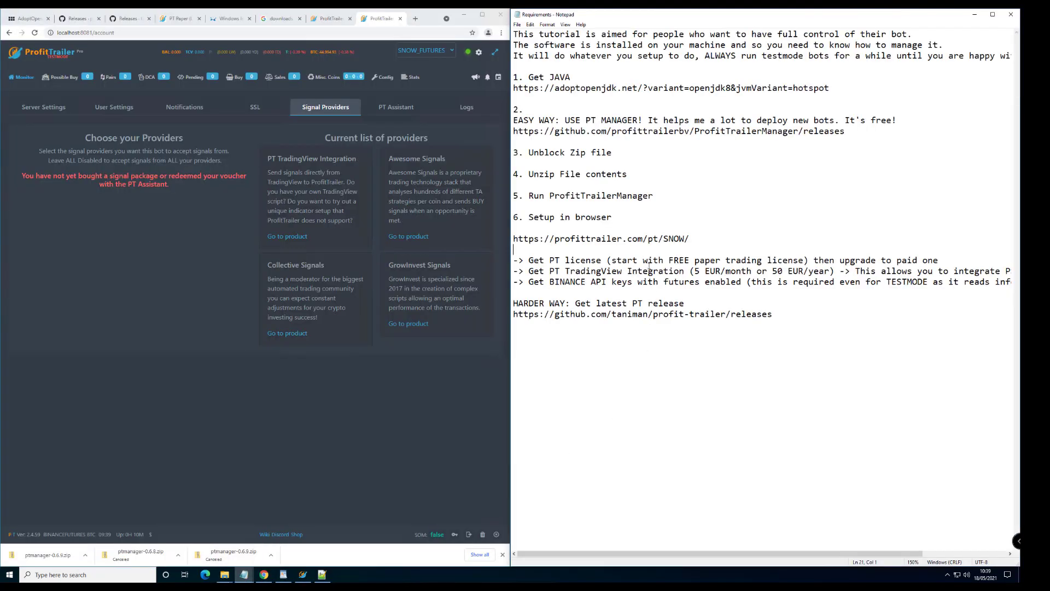
drag(549, 272, 841, 272)
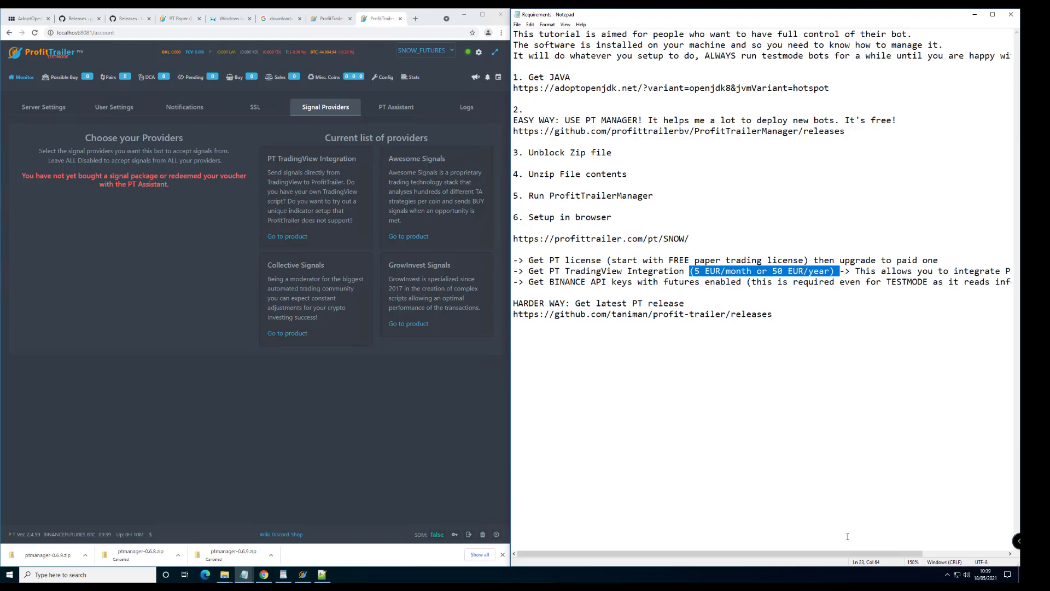
drag(847, 554, 988, 569)
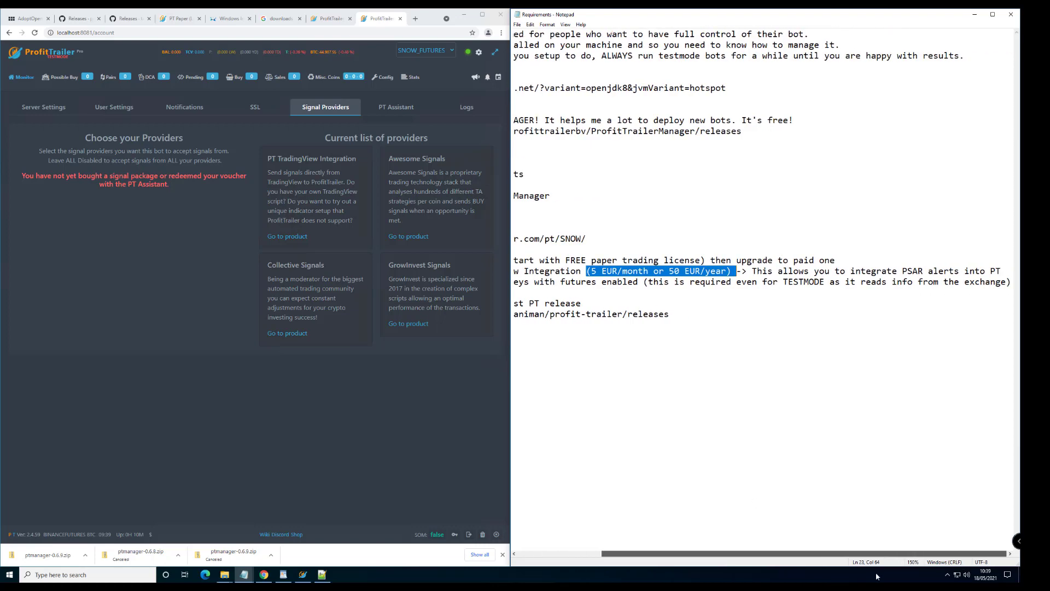
drag(843, 579, 584, 277)
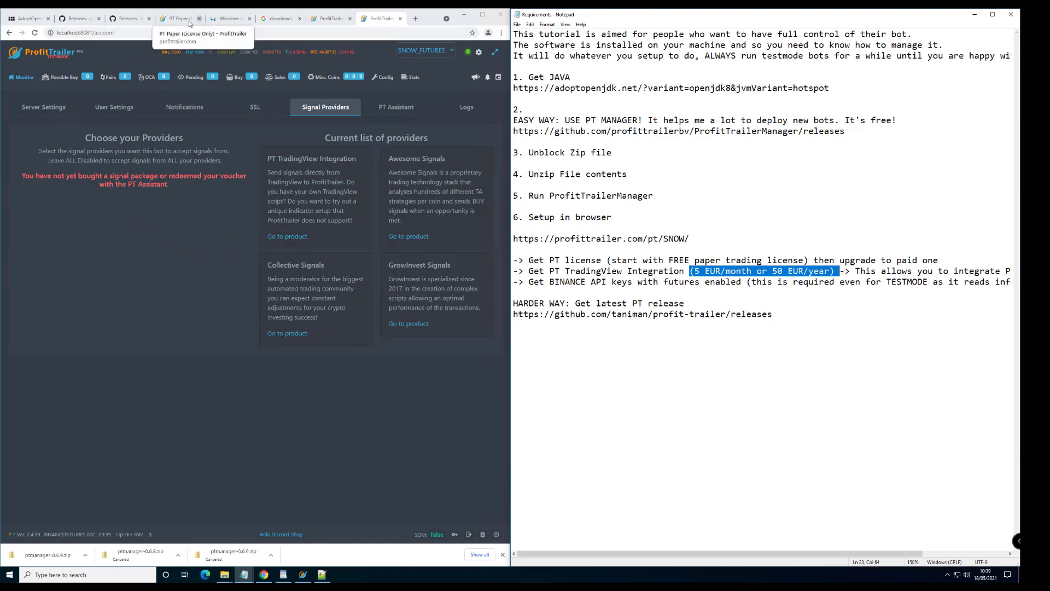
Browse the ProfitTrailer shop's Addons to the PT TradingView Integration page, priced from €5.00/month
click(332, 19)
click(177, 19)
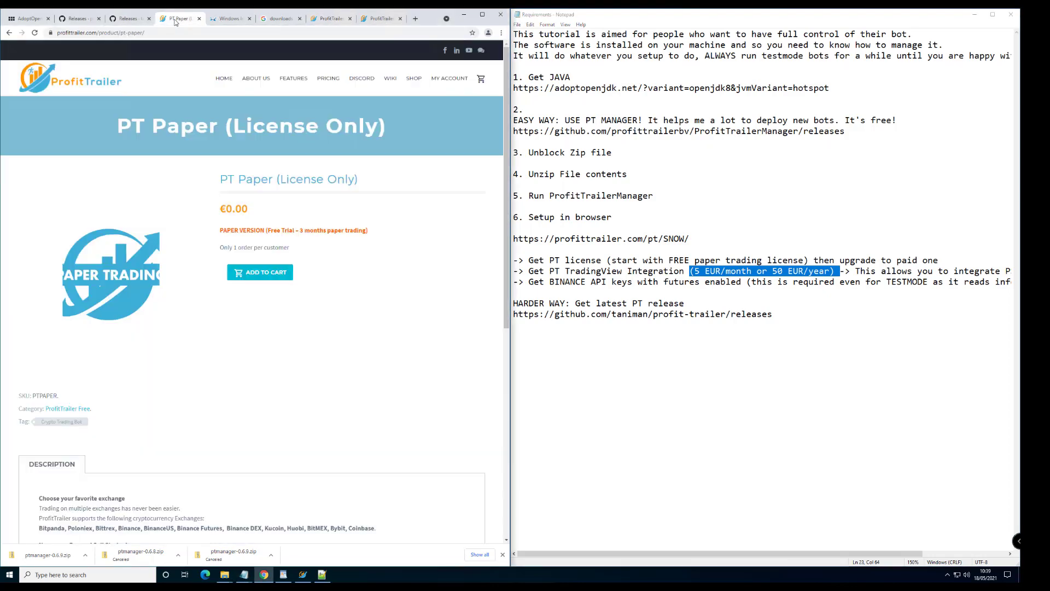
click(414, 78)
click(386, 291)
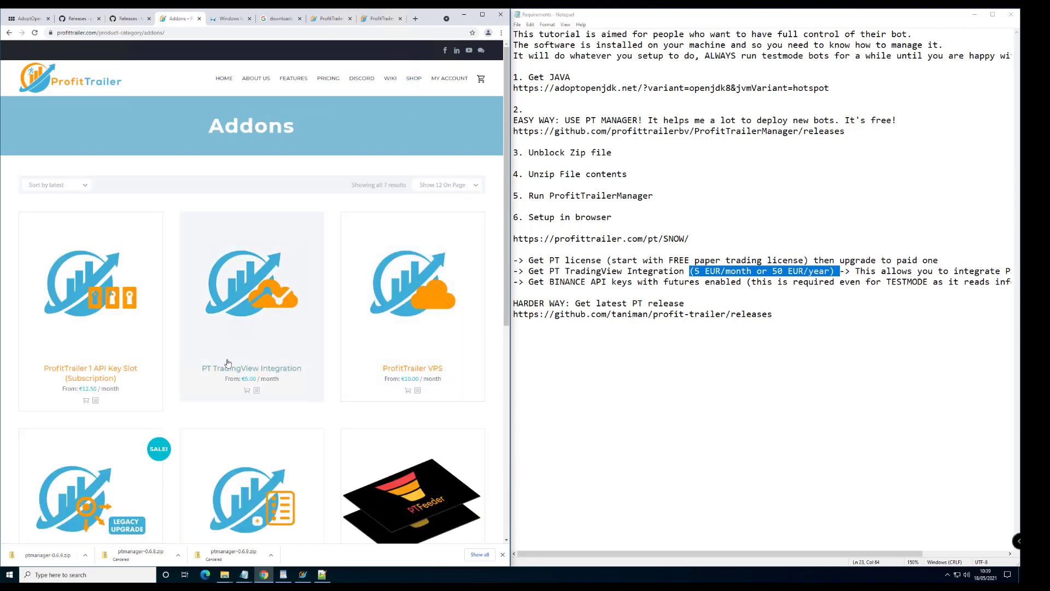
click(250, 327)
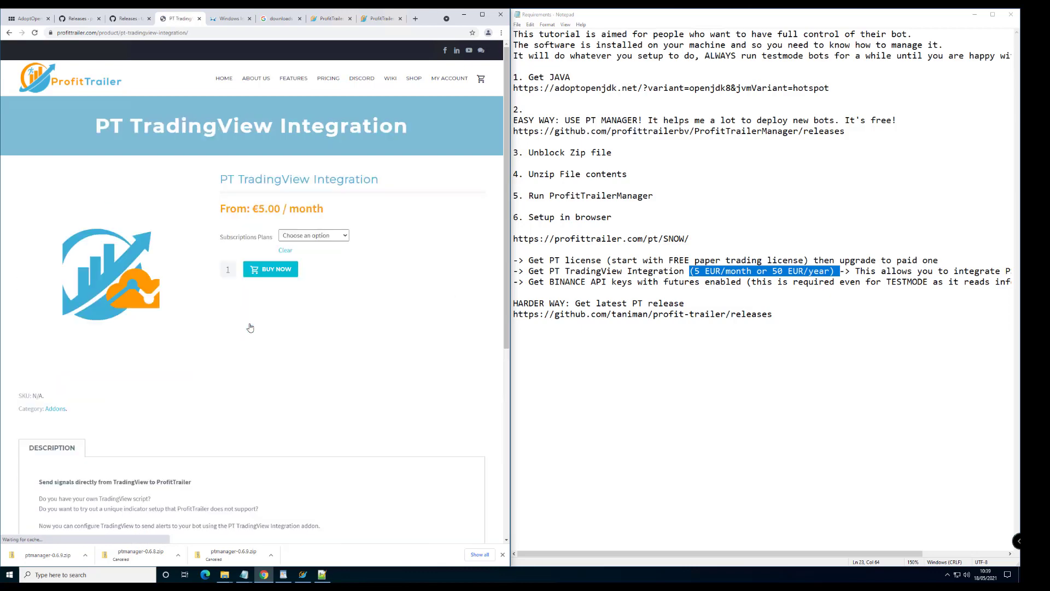
scroll(274, 368, down, 2)
scroll(249, 262, up, 2)
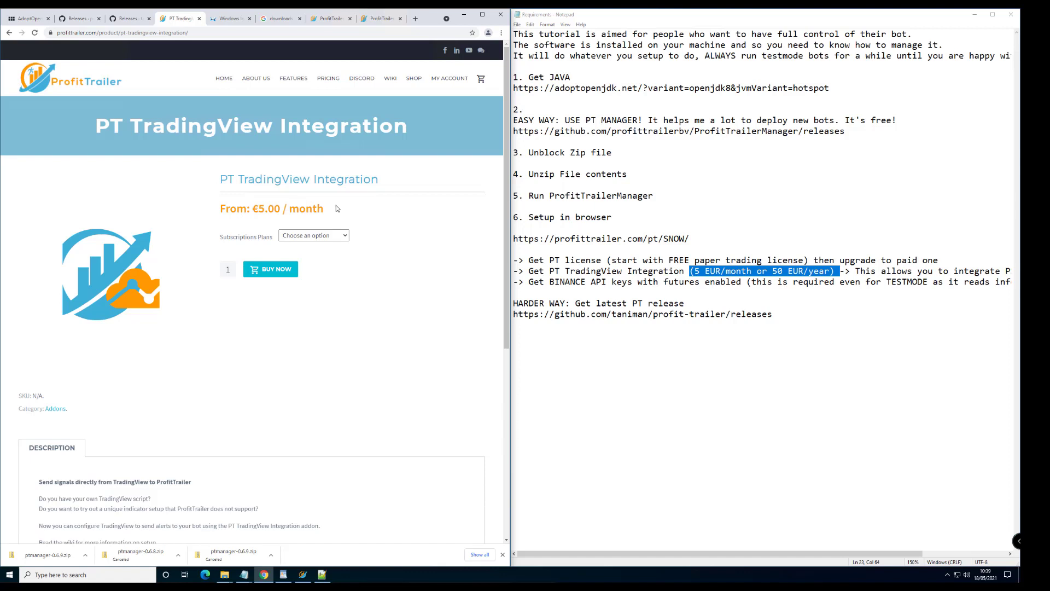
Add a sample SIGNAL key line below the releases link and select it
click(835, 330)
key(Return)
text(SIGNAL)
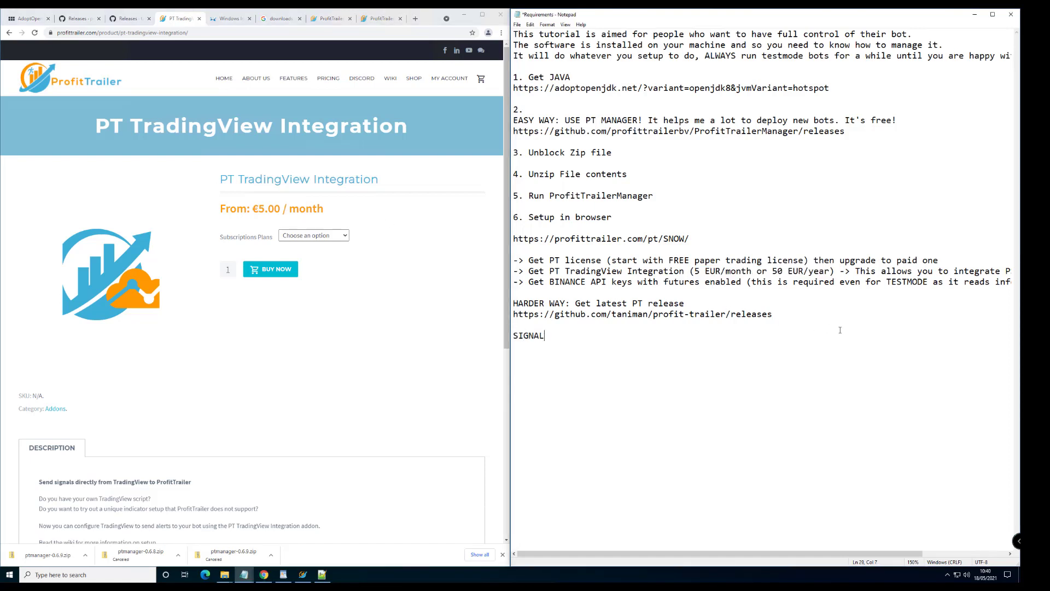
text(-ADSFASDG34IQDMAKAraew)
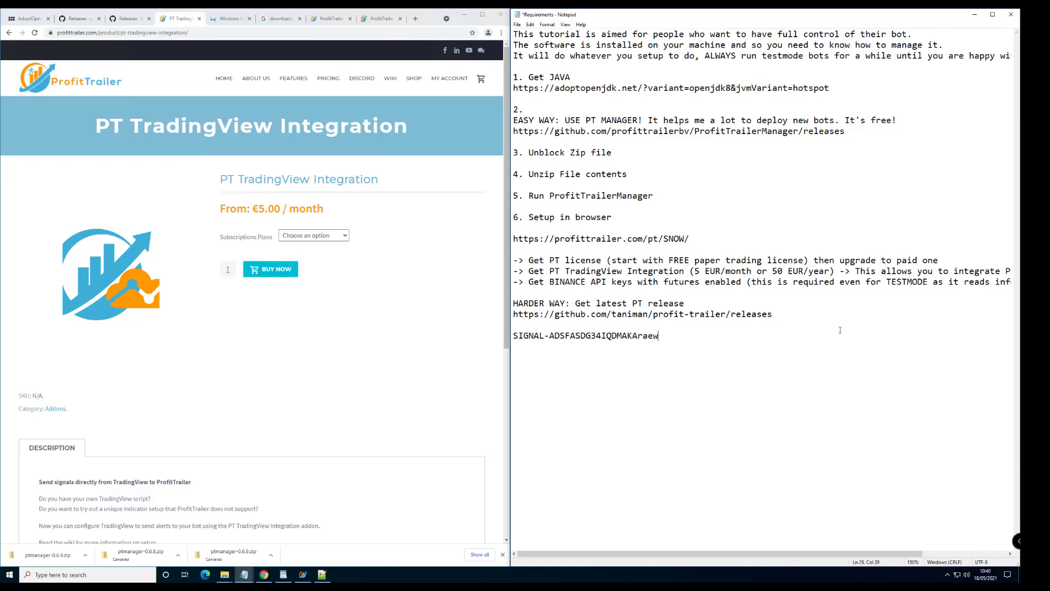
drag(683, 342, 464, 341)
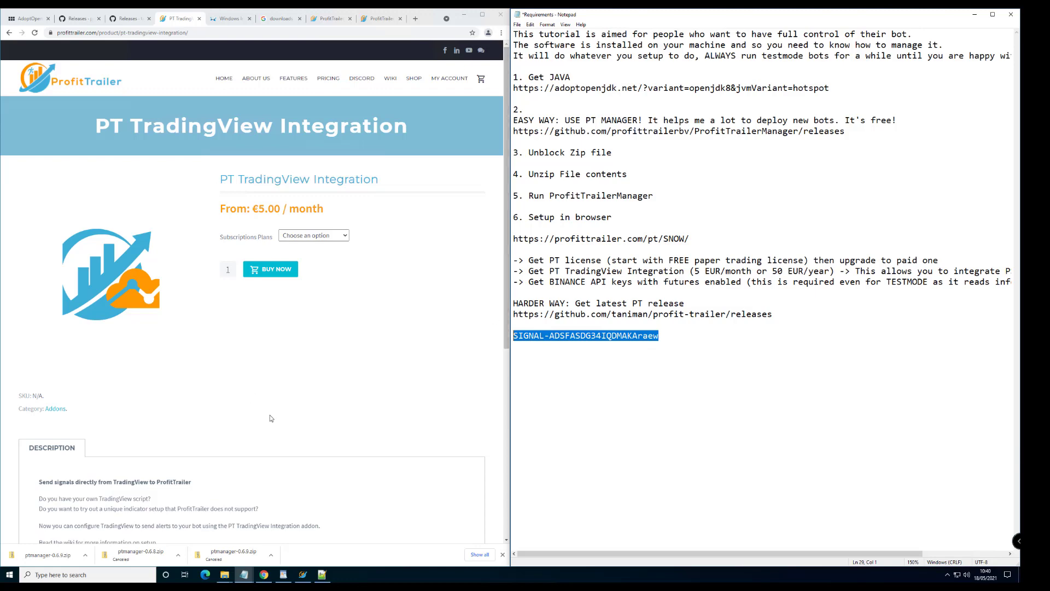
Return to the bot dashboard and open the Active Config editor for SNOW_FUTURES_USDT_LONG
click(152, 515)
key(ctrl+9)
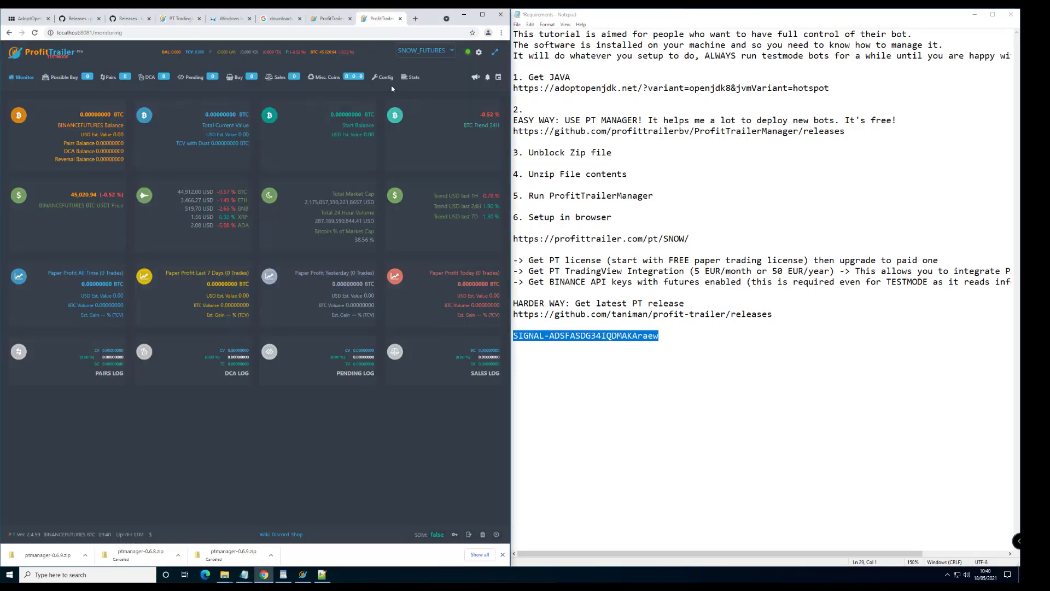
click(386, 77)
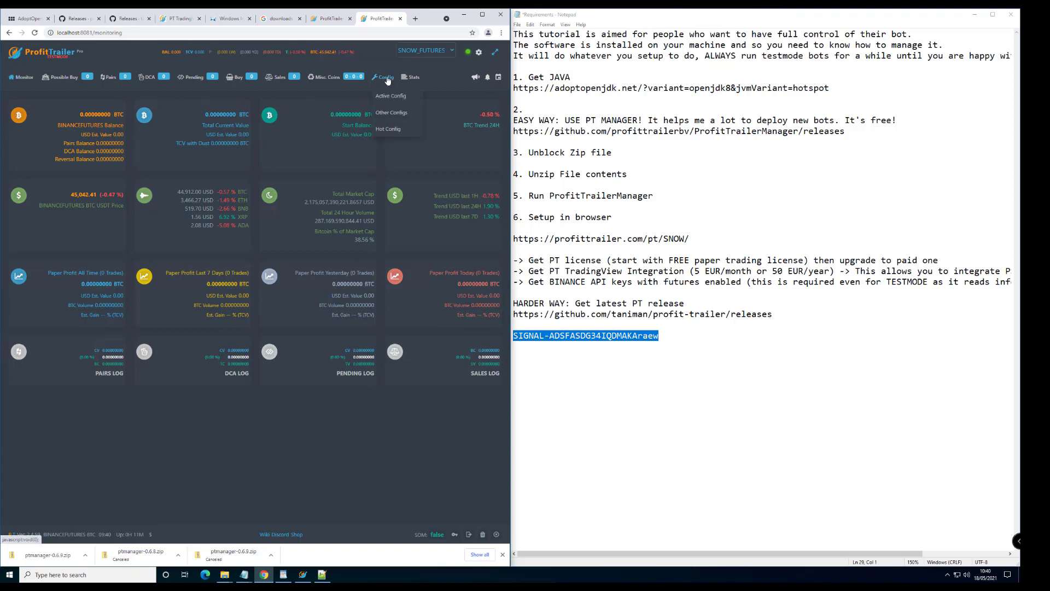
click(395, 98)
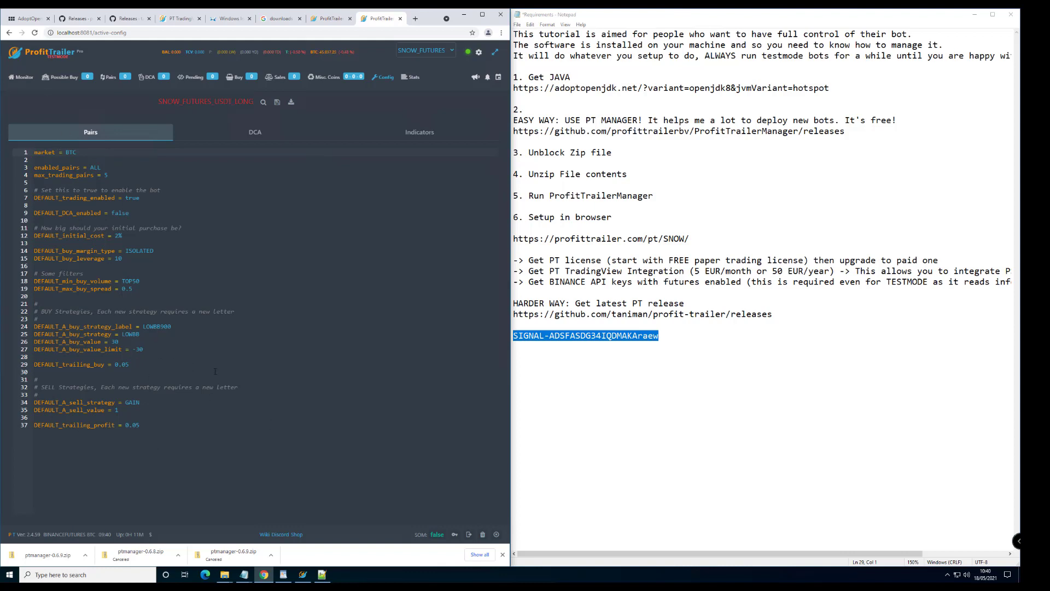
Snap Notepad++ to the right half of the screen with PAIRS.txt showing
click(321, 574)
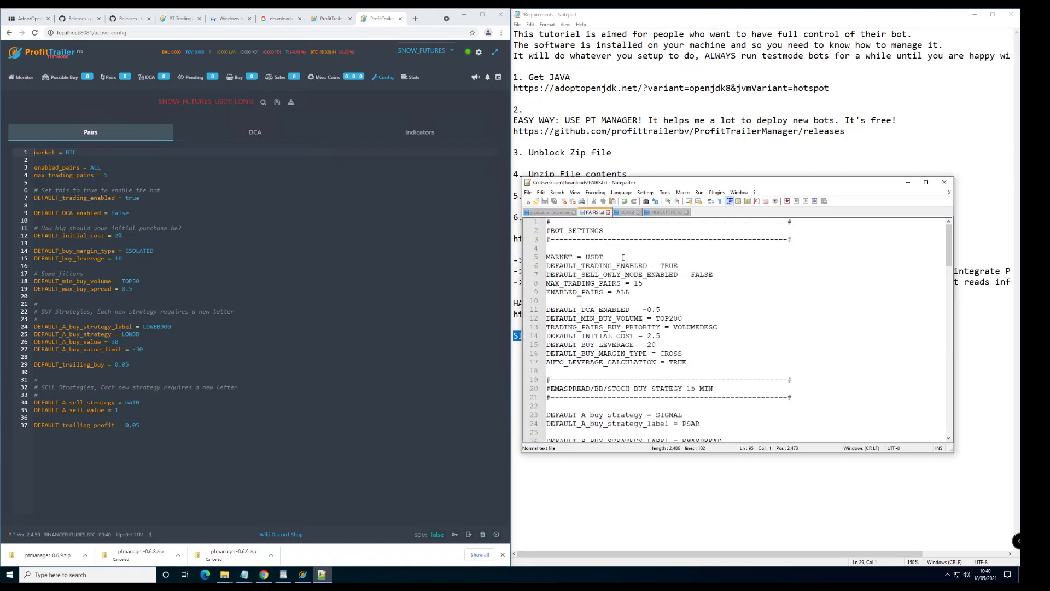
click(627, 212)
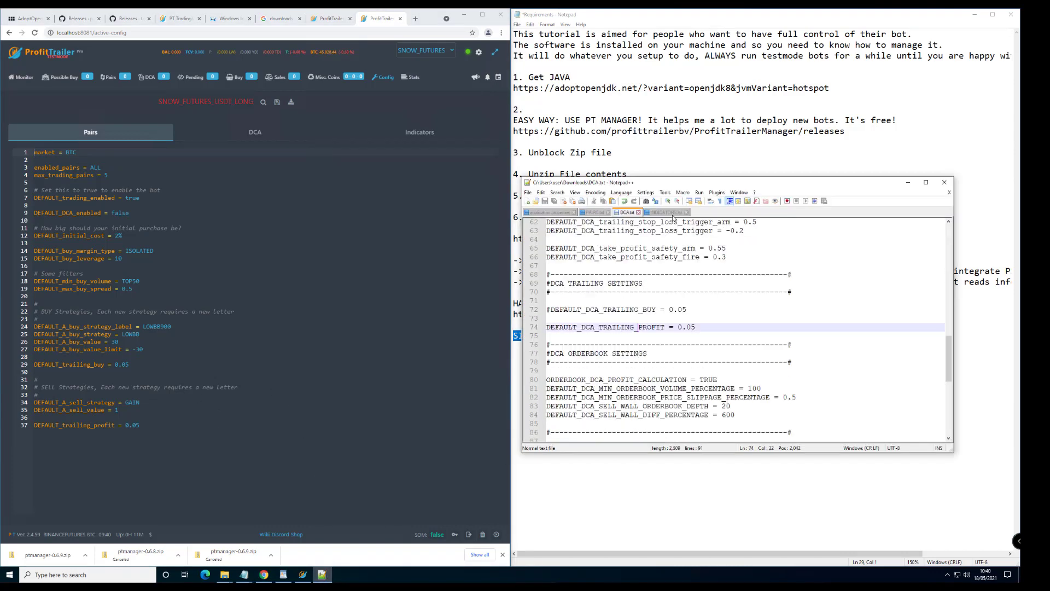
drag(660, 187, 1018, 147)
click(586, 45)
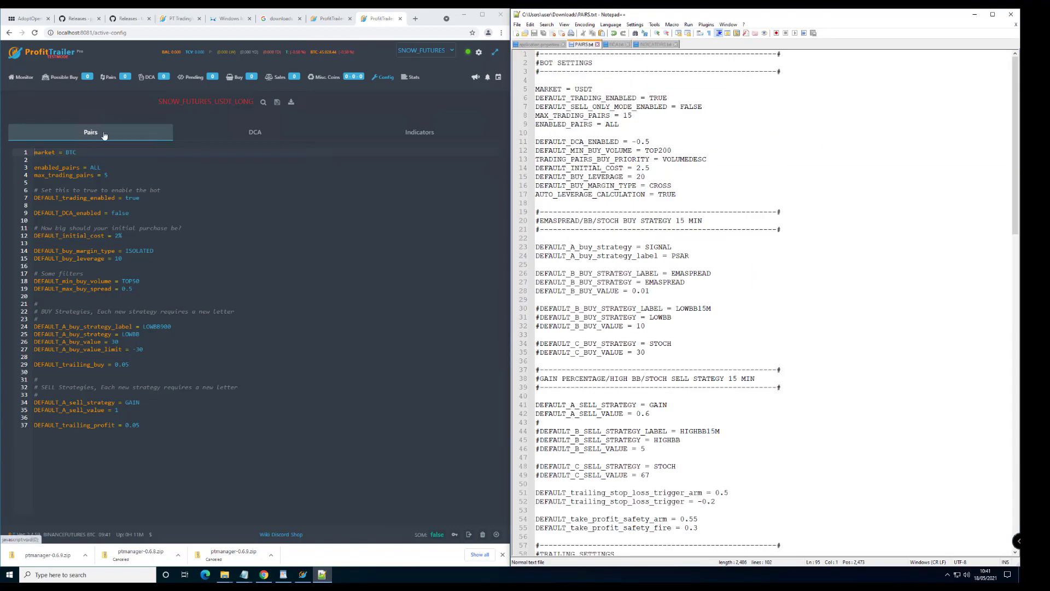
Copy all of PAIRS.txt and paste it over the bot's existing Pairs config
click(630, 176)
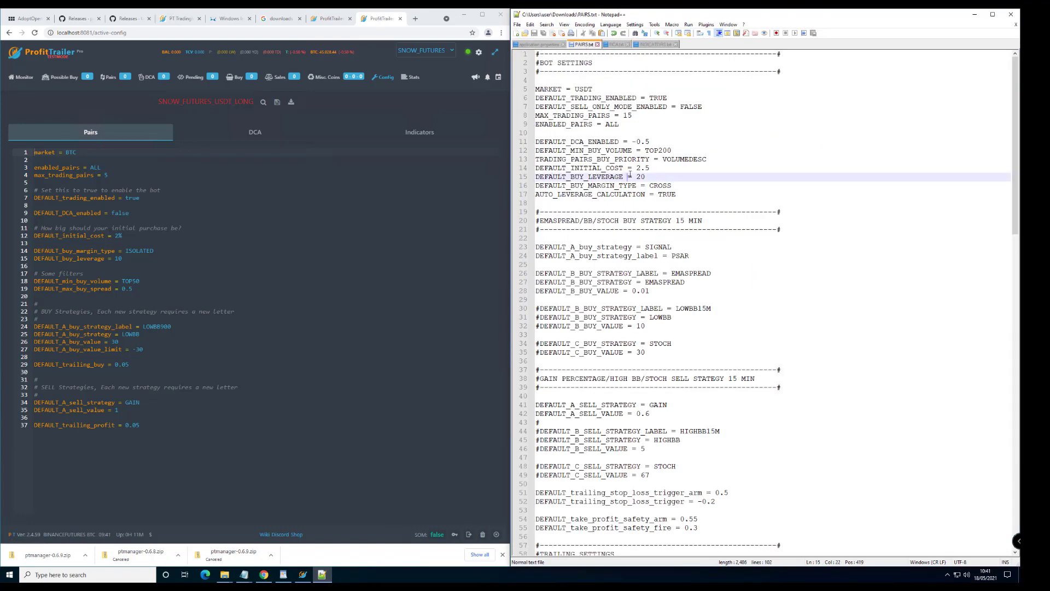
key(ctrl+a)
key(ctrl+c)
click(137, 258)
key(ctrl+a)
key(ctrl+v)
scroll(137, 259, up, 8)
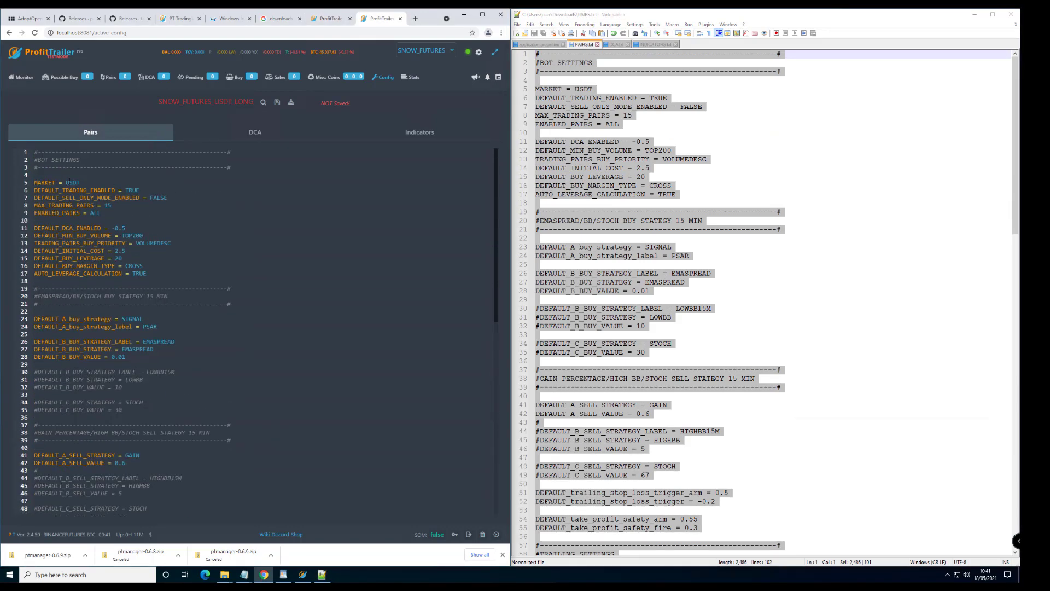